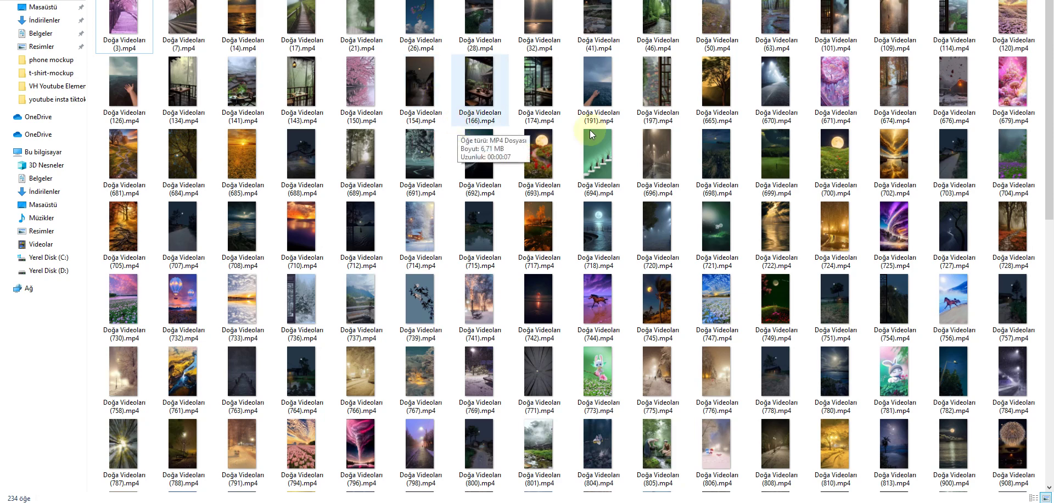
- Add the Doğa Videoları clips 718, 742, 745, 801, 1106, 1332, 1324, 1303, 1413, 1407 and 1284 to the CapCut timeline
left_click(615, 222)
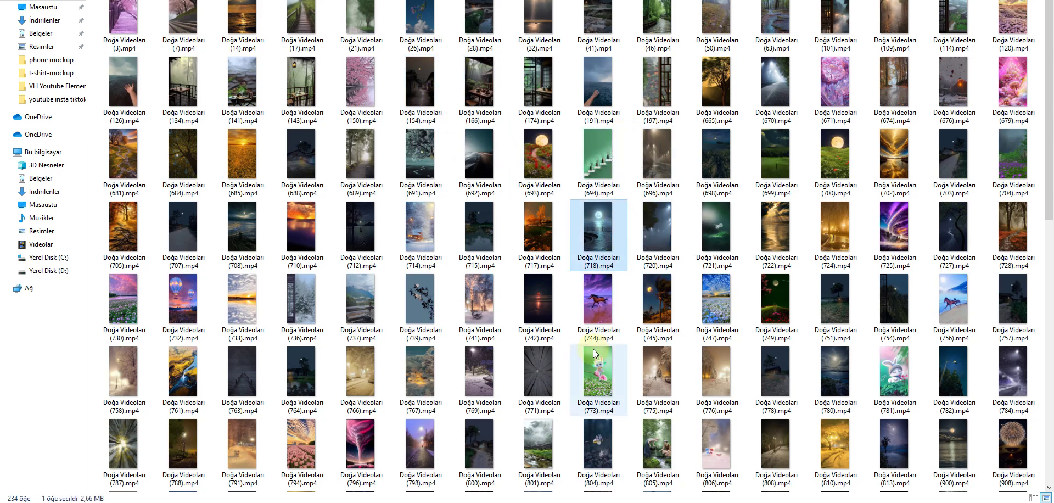
left_click(525, 306, "ctrl")
left_click(637, 304, "ctrl")
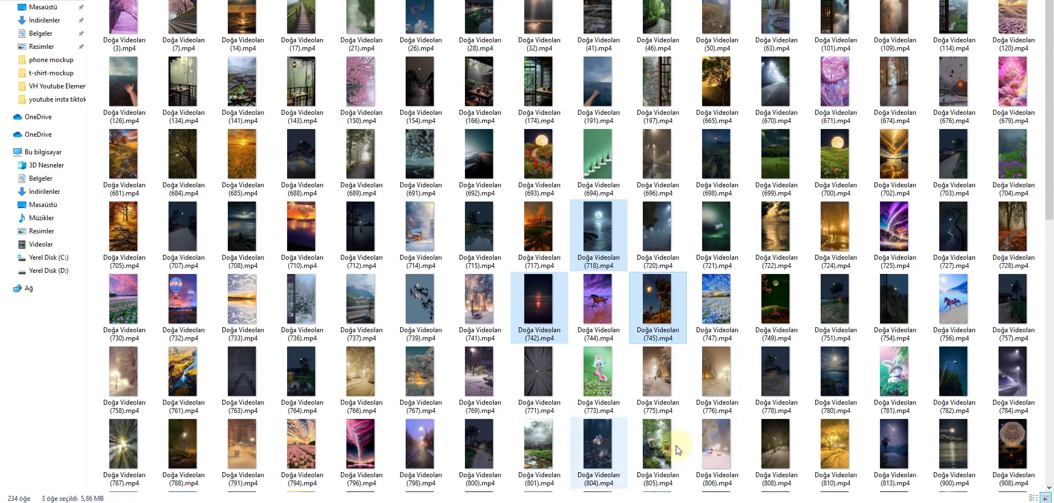
left_click(526, 443, "ctrl")
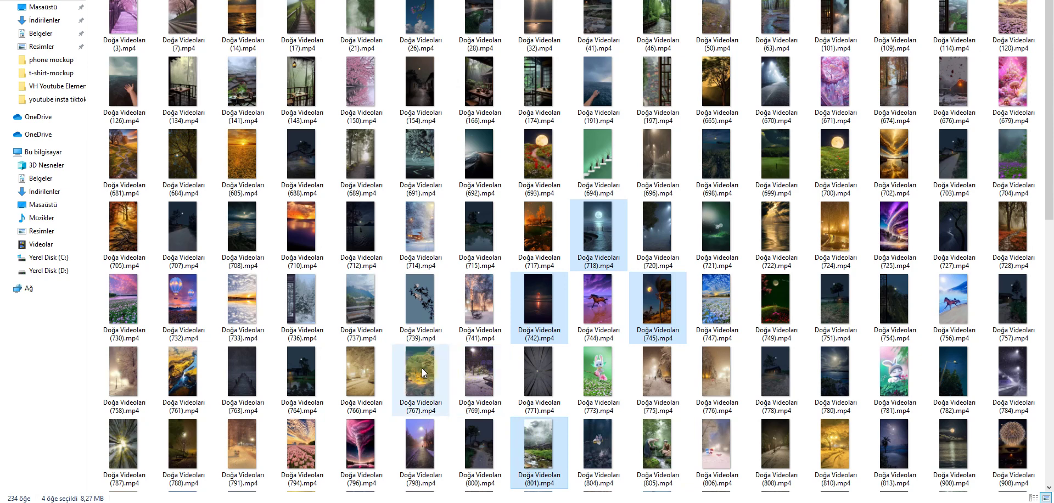
scroll(350, 377, "down", 5)
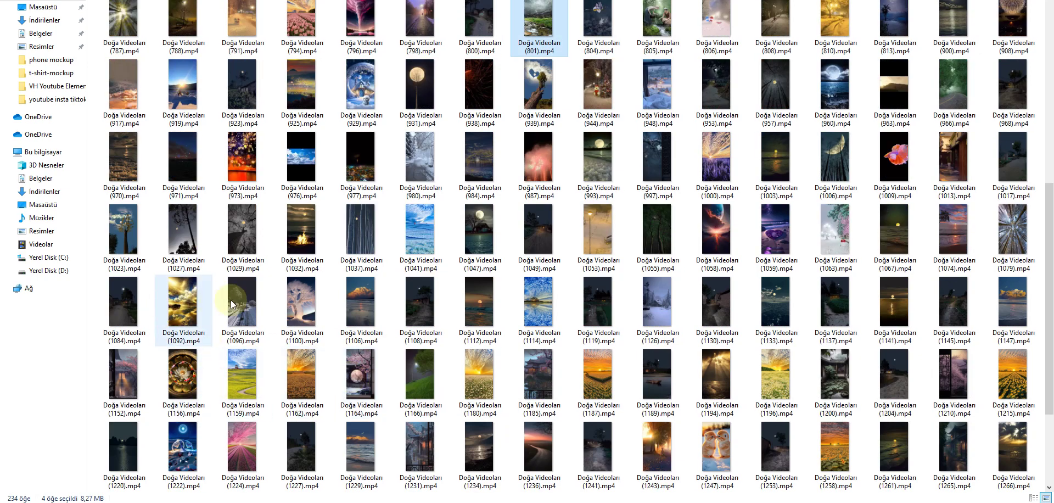
left_click(359, 307, "ctrl")
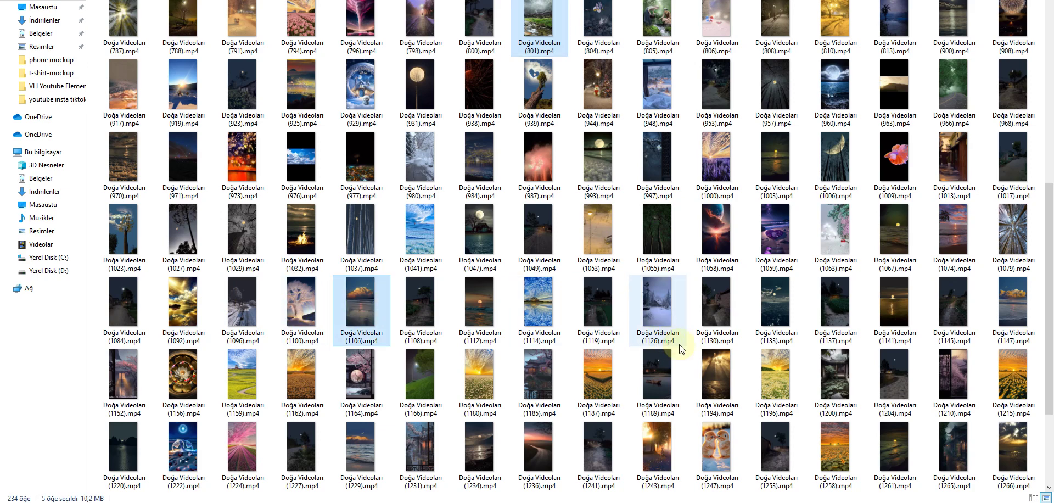
scroll(819, 379, "down", 2)
left_click(708, 367, "ctrl")
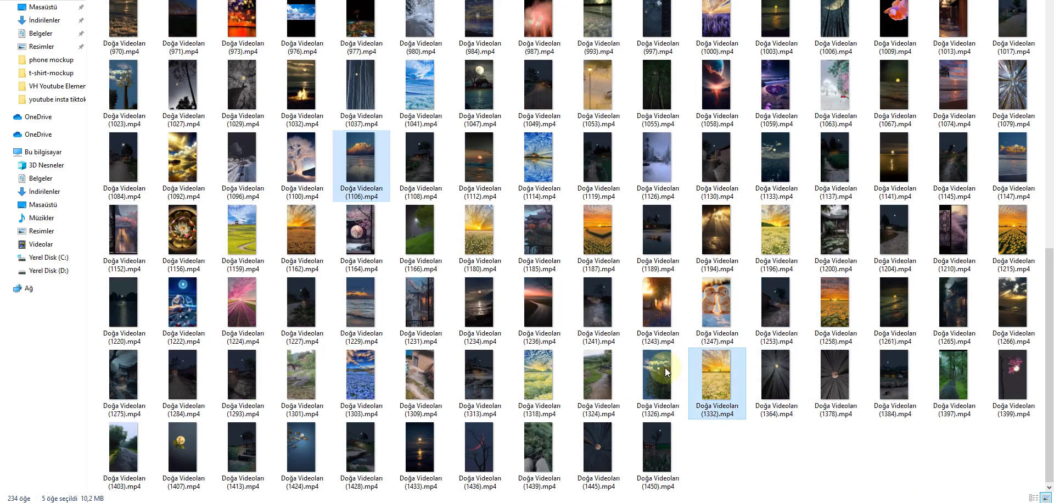
left_click(594, 363, "ctrl")
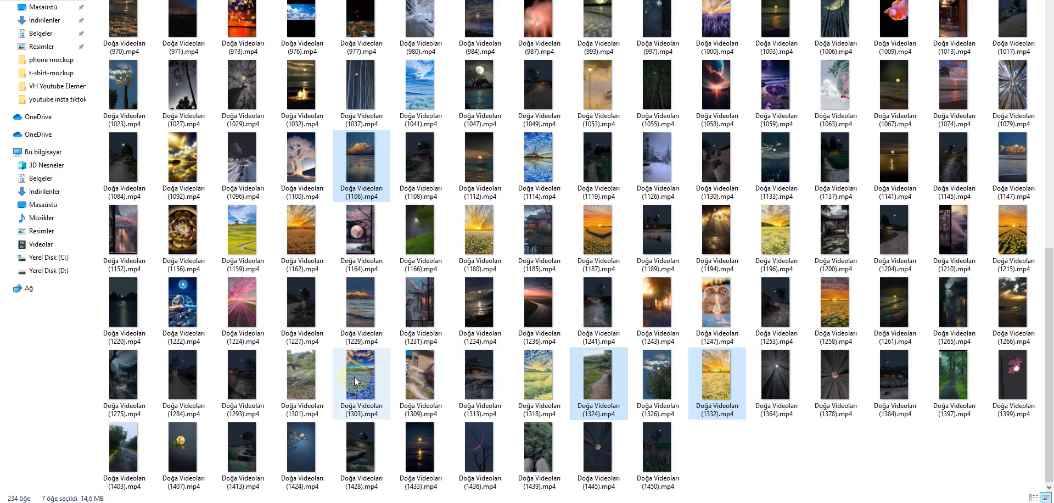
left_click(242, 447, "ctrl")
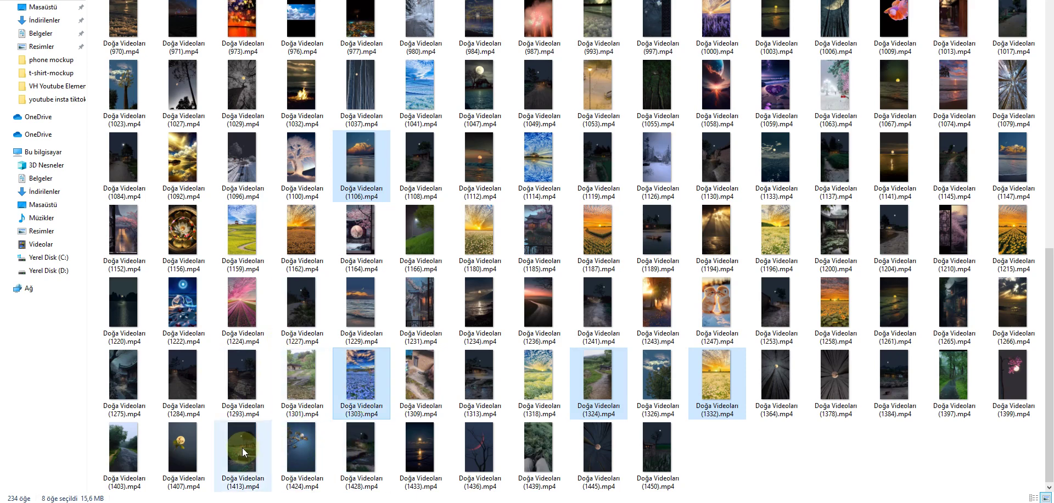
left_click(185, 445, "ctrl")
left_click(179, 370, "ctrl")
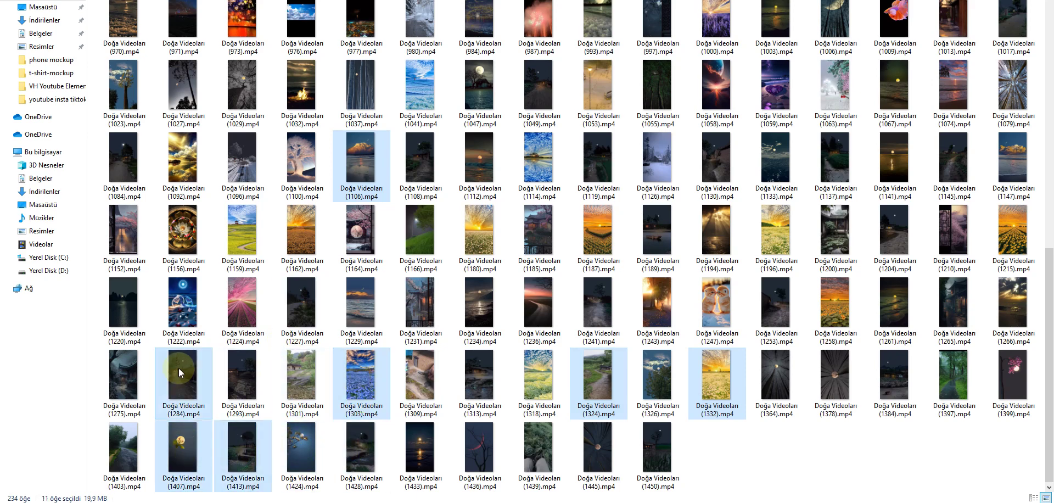
left_click_drag(176, 364, 229, 372)
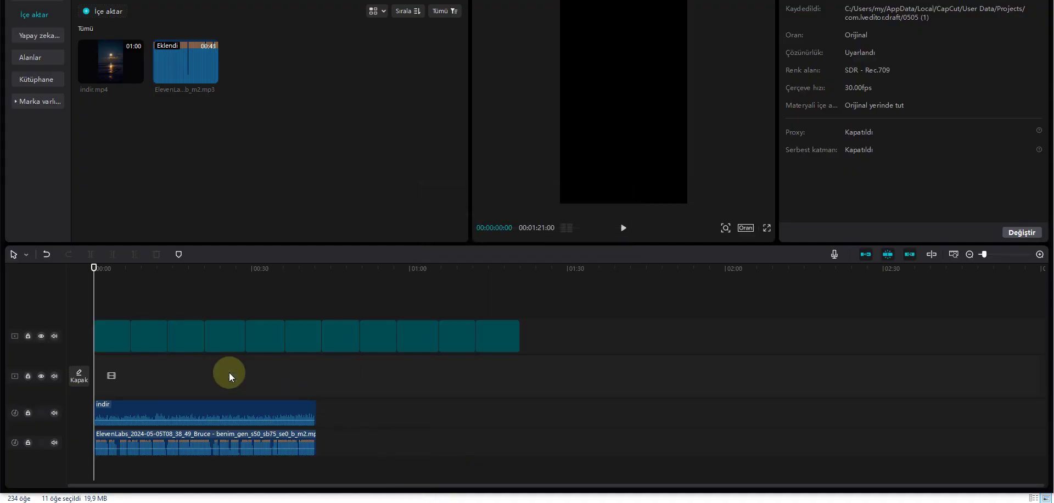
- Extract the audio from all the nature clips and delete the extracted audio segments
right_click(261, 328)
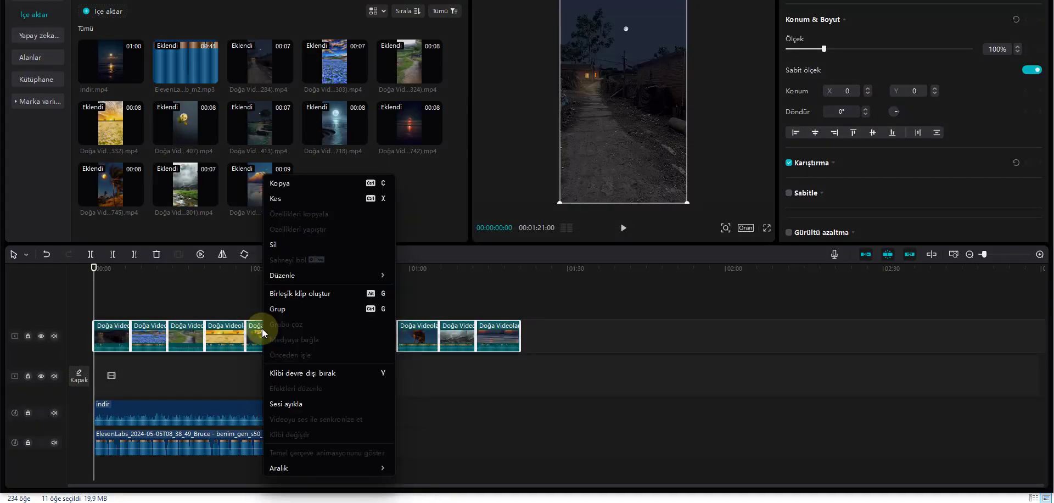
left_click(292, 403)
left_click_drag(567, 434, 114, 453)
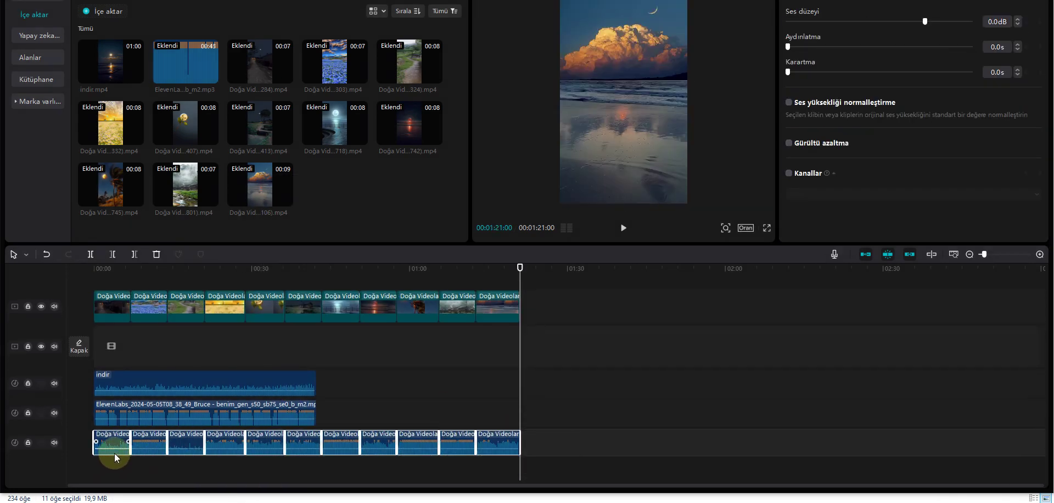
key("Delete")
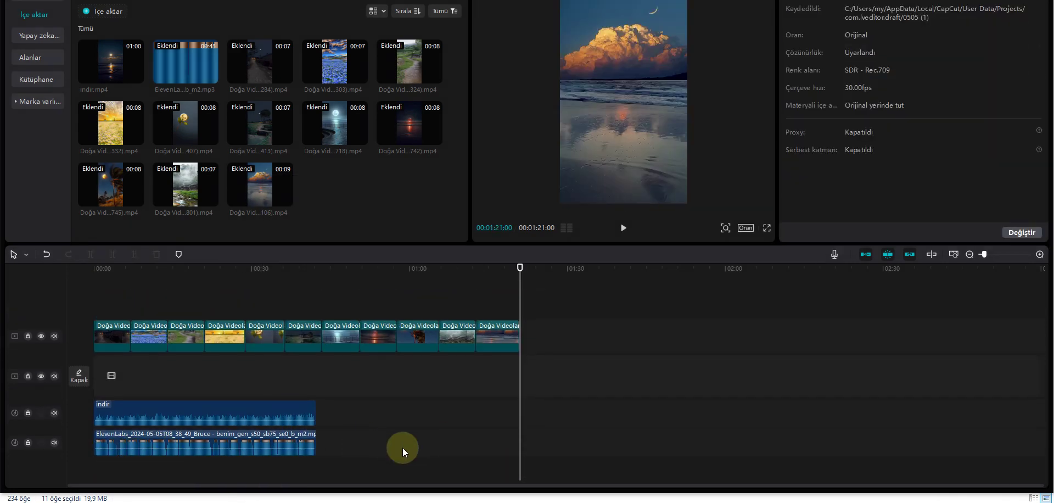
- Move clip 1284 from the start of the timeline to a separate track above clip 742
left_click_drag(985, 256, 988, 255)
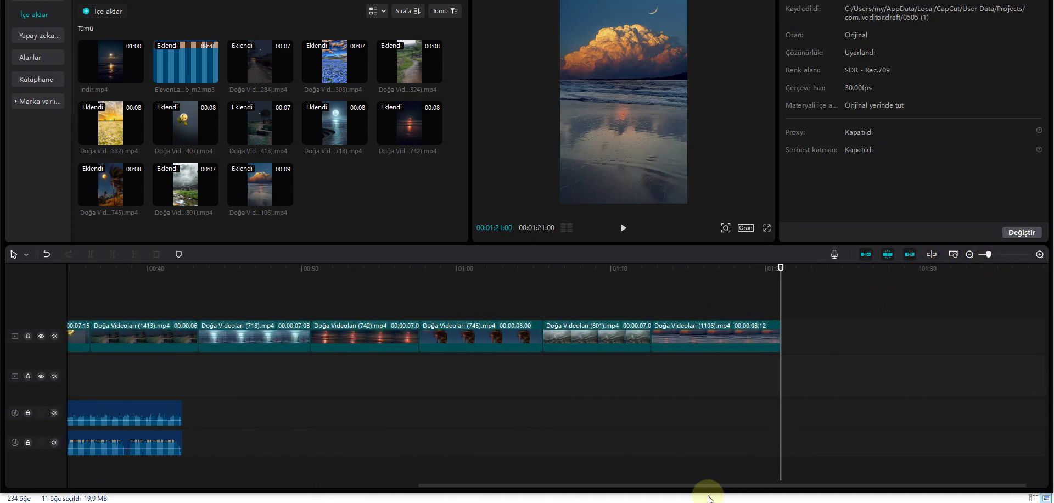
left_click_drag(706, 485, 355, 486)
left_click(137, 272)
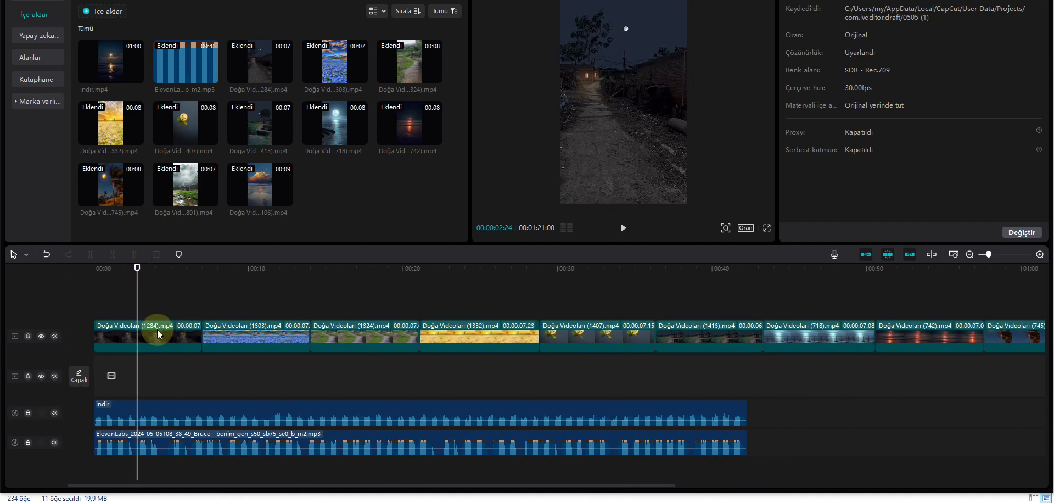
left_click_drag(153, 338, 935, 341)
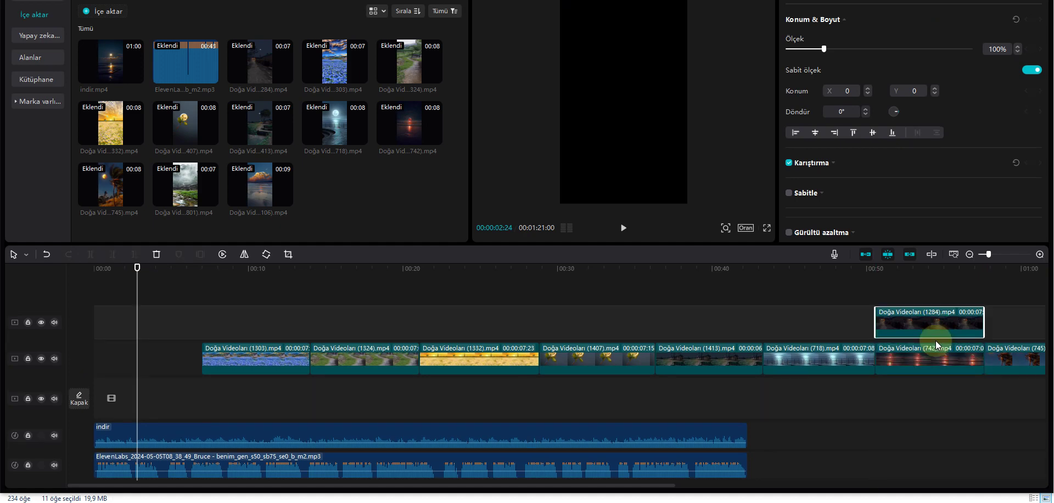
- Place clip 1303 at the timeline start, trimmed to about 3 seconds, followed directly by clip 1324 trimmed to about 1.5 seconds
left_click_drag(231, 359, 107, 360)
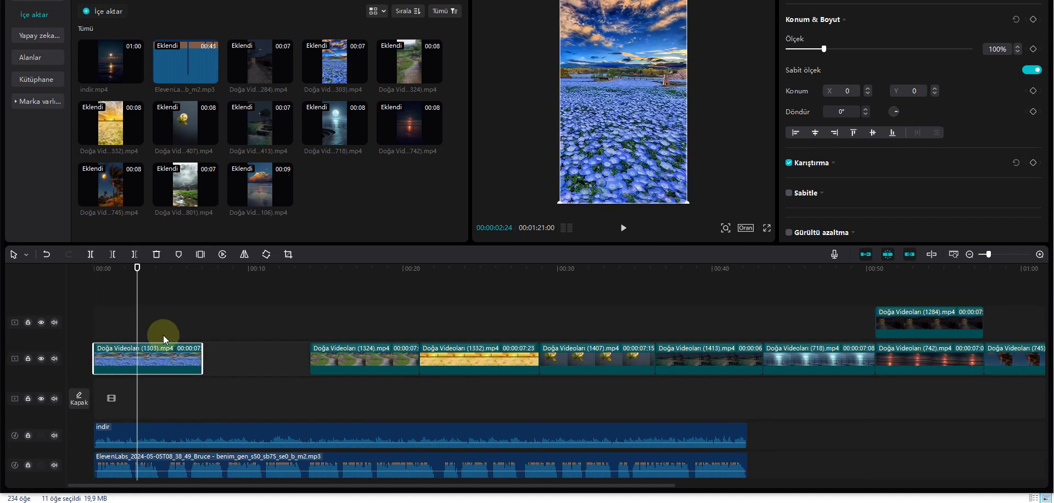
left_click_drag(202, 353, 137, 364)
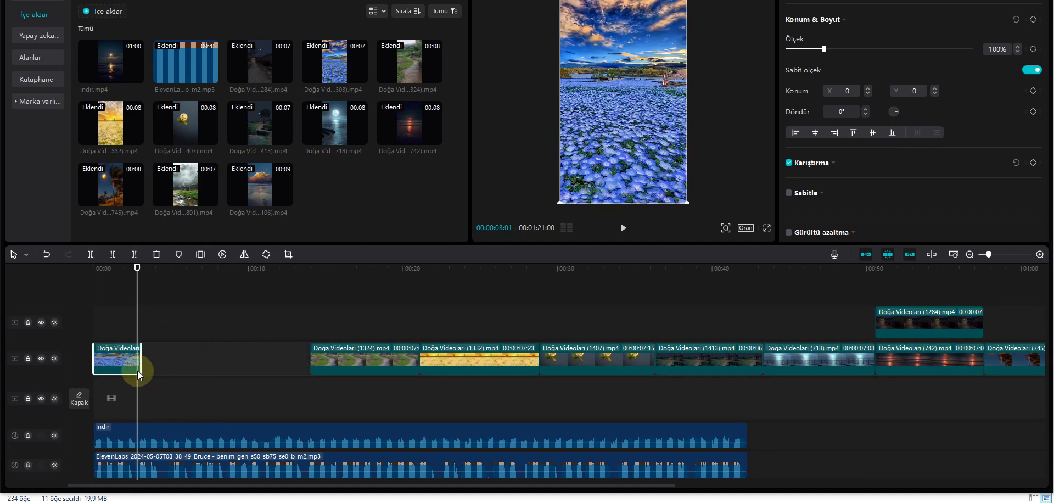
left_click_drag(373, 360, 161, 370)
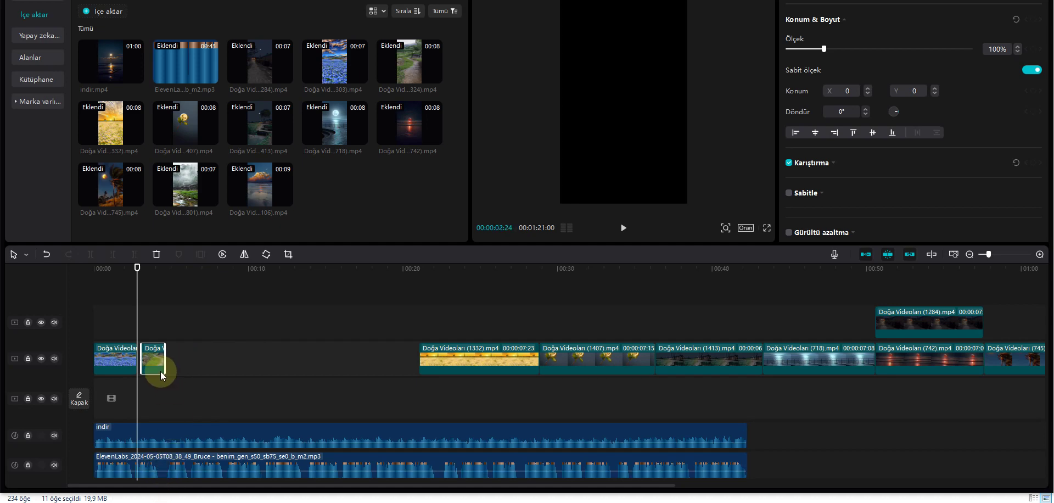
left_click_drag(450, 357, 232, 358)
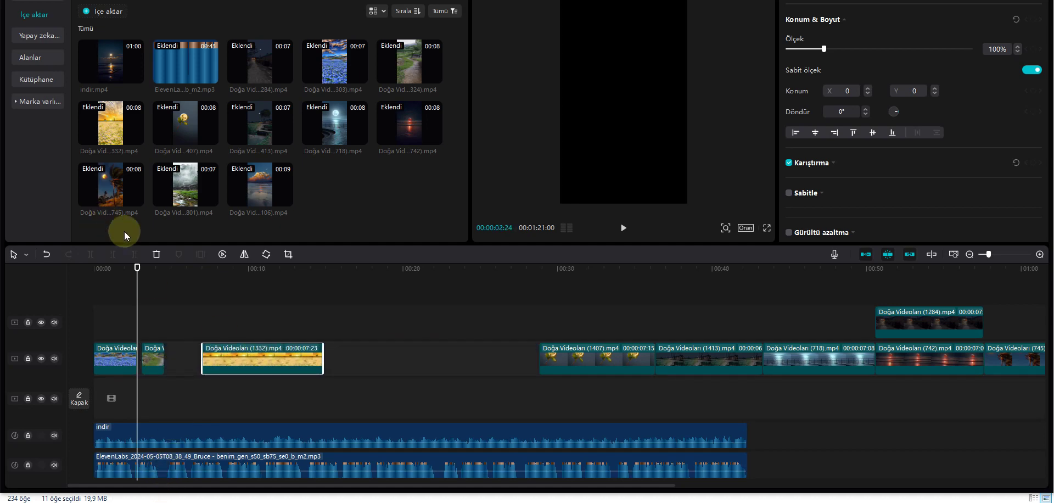
left_click_drag(137, 268, 94, 269)
left_click(143, 358)
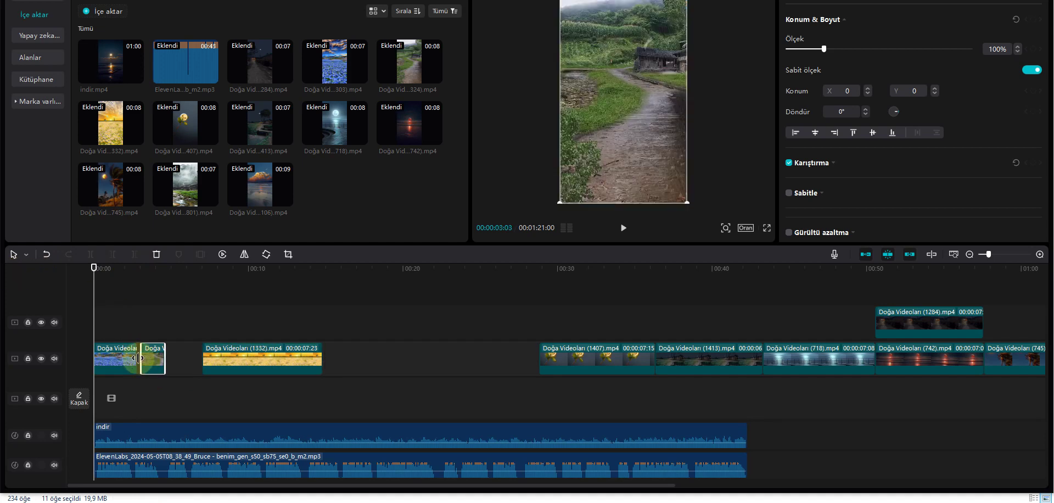
left_click_drag(138, 358, 136, 357)
- Place clip 1332 after clip 1324, trimmed to about 4 seconds, followed by clip 1407 trimmed to about 2 seconds
left_click_drag(256, 355, 214, 361)
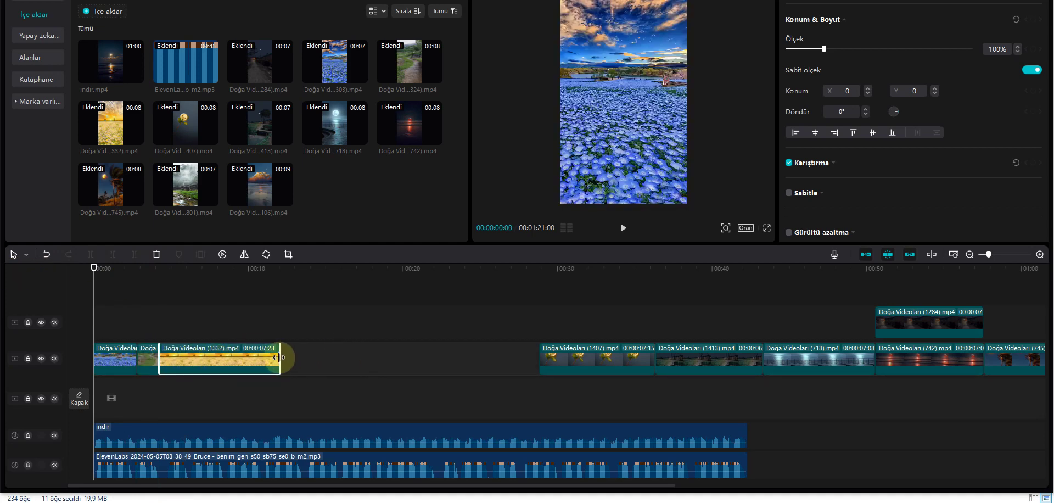
left_click_drag(279, 357, 252, 360)
left_click_drag(541, 358, 222, 363)
left_click_drag(299, 363, 260, 375)
- Move clip 1413 directly after clip 1407 and trim its end to leave about 3 seconds
left_click_drag(717, 367, 328, 361)
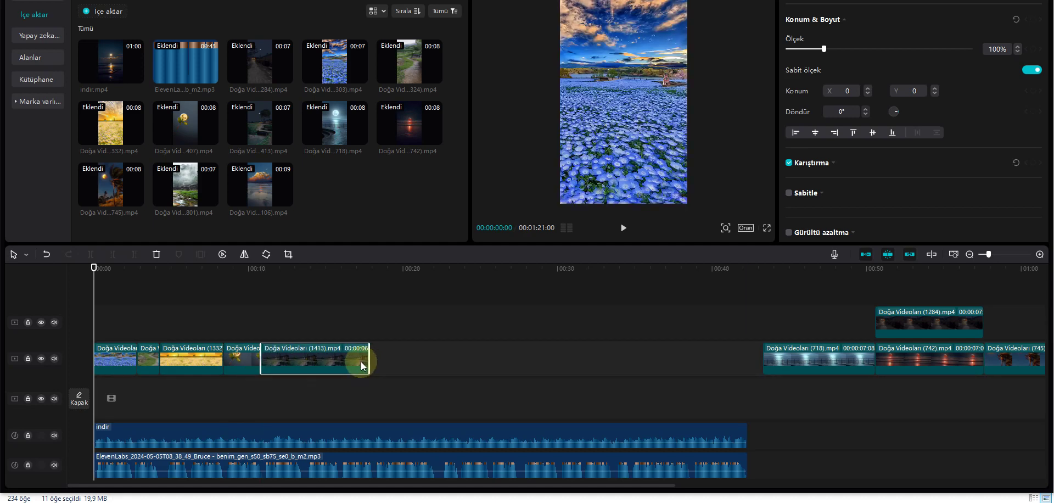
left_click(338, 289)
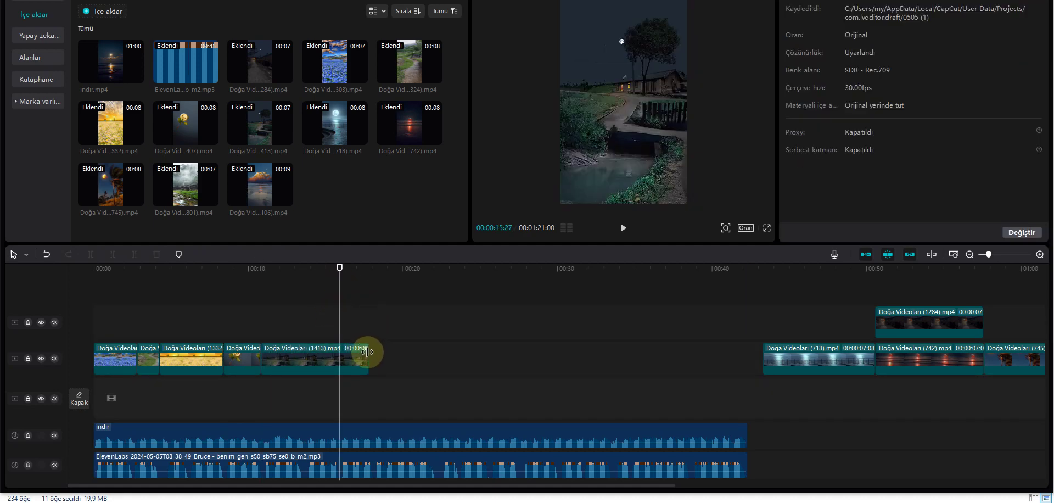
left_click_drag(366, 352, 306, 361)
- Line up clips 718, 1284, 742, 745, 801 and 1106 without gaps directly after clip 1413
left_click_drag(809, 358, 354, 361)
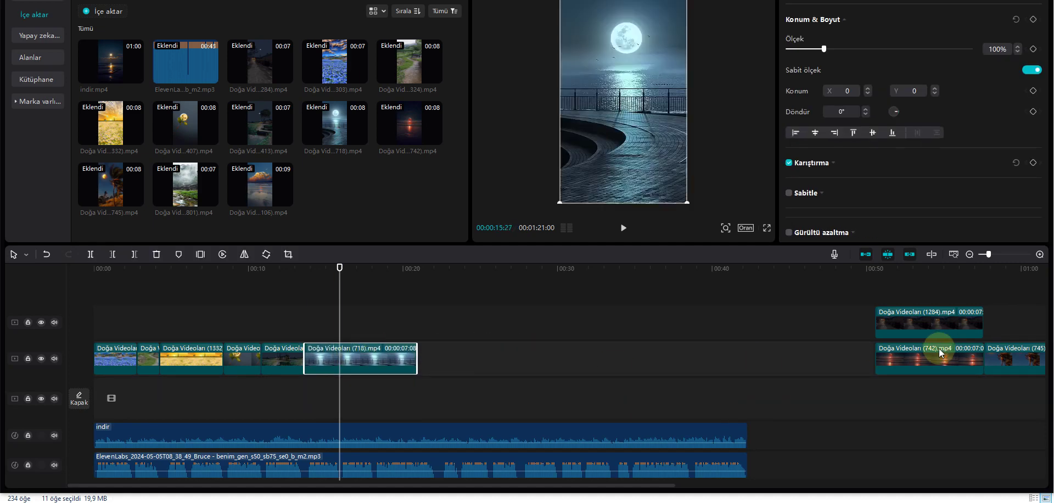
left_click_drag(927, 333, 463, 356)
left_click_drag(887, 320, 537, 336)
left_click_drag(346, 490, 610, 481)
left_click(923, 385)
left_click_drag(923, 384, 289, 353)
- Trim clips 718, 1284 and 745 to about 4 seconds each and clip 742 to about 5 seconds, closing the gaps between them
left_click(631, 486)
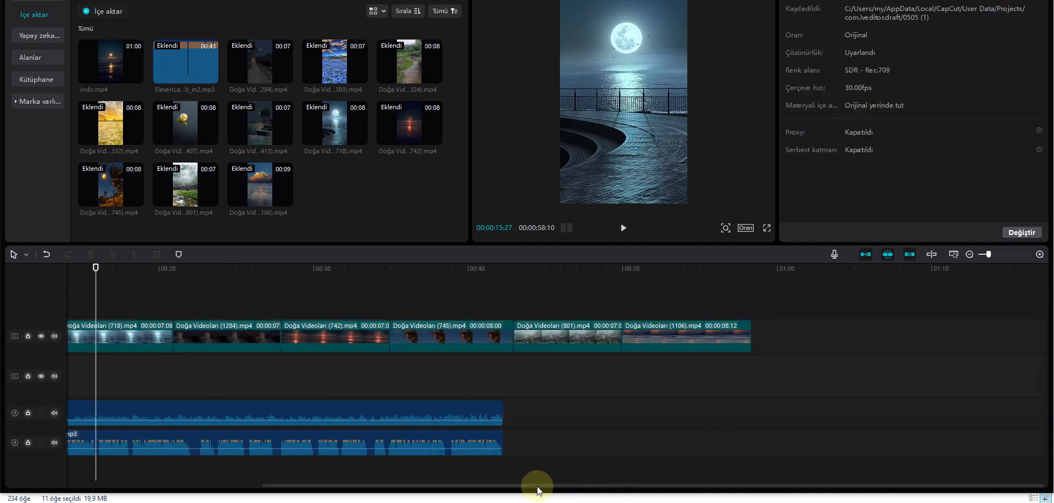
left_click_drag(523, 487, 345, 492)
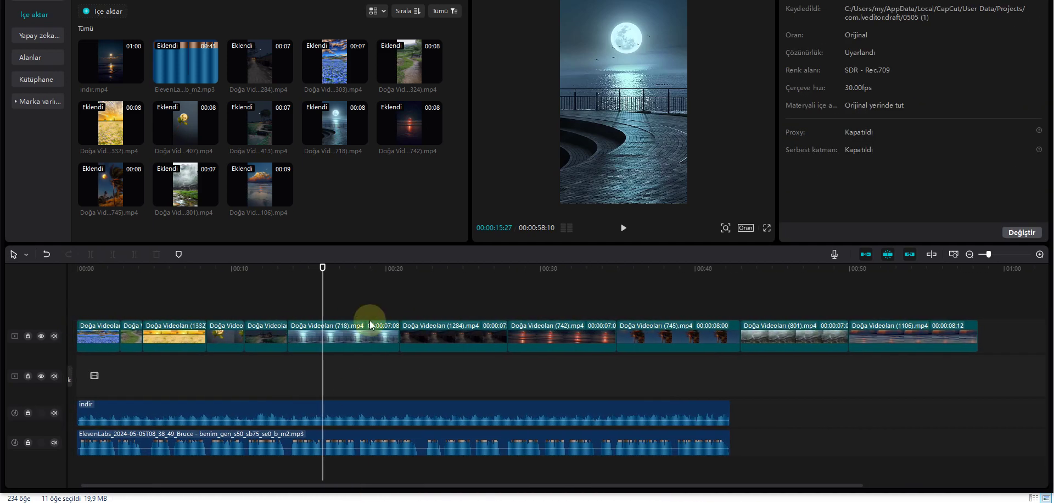
left_click(386, 338)
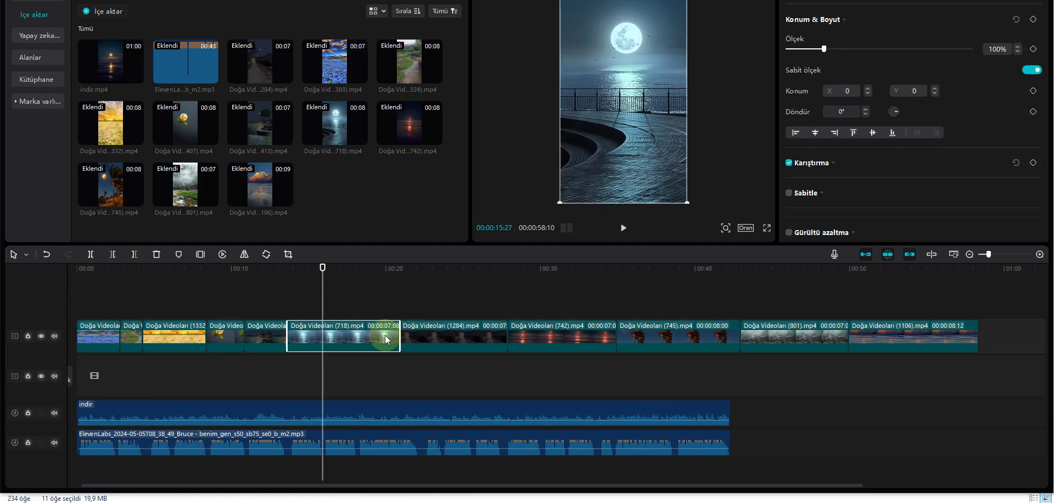
left_click_drag(399, 339, 356, 338)
left_click_drag(460, 339, 426, 342)
left_click_drag(577, 336, 501, 340)
left_click_drag(646, 336, 549, 338)
left_click_drag(626, 333, 566, 337)
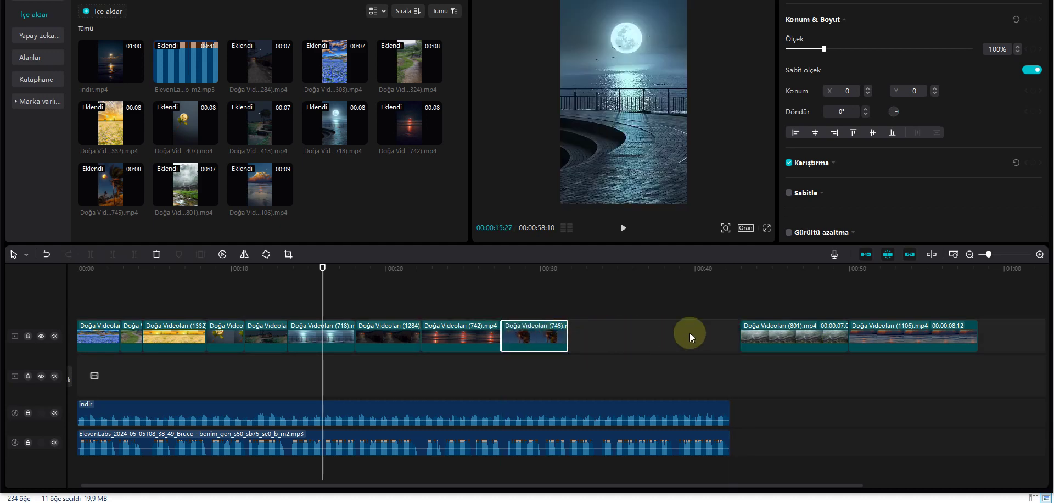
- Place clip 801 after clip 745, trimmed to about 4 seconds, followed by clip 1106 trimmed to end with the audio
left_click_drag(765, 336, 590, 338)
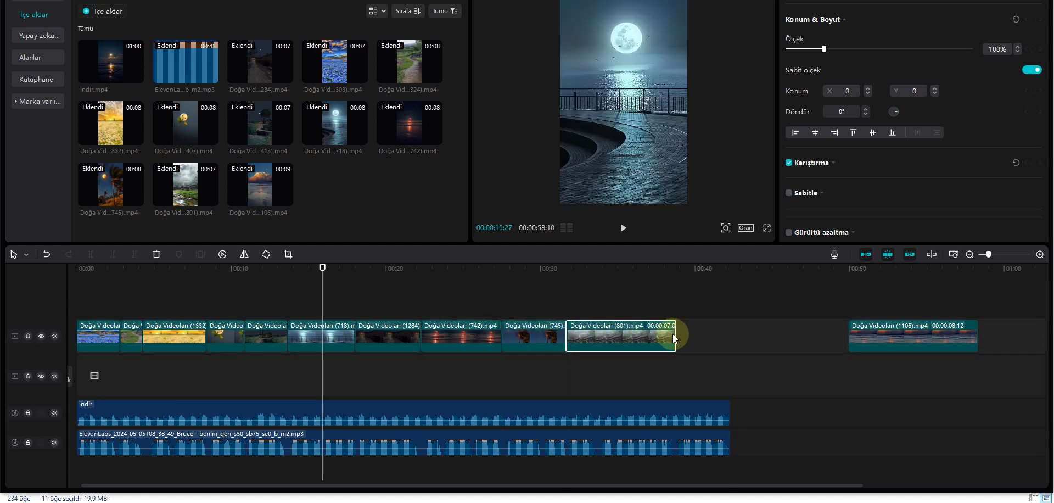
left_click_drag(675, 335, 626, 349)
left_click_drag(864, 334, 669, 333)
left_click_drag(758, 335, 730, 338)
- Add the Oppenheimer filter at the timeline start and extend it over the full length of the video
left_click_drag(350, 283, 2, 253)
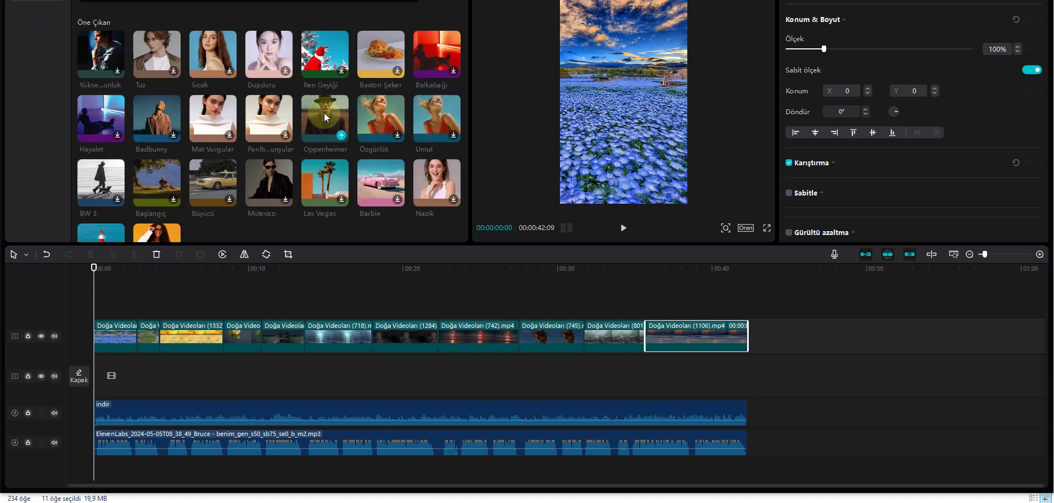
left_click(341, 136)
left_click_drag(141, 308, 725, 308)
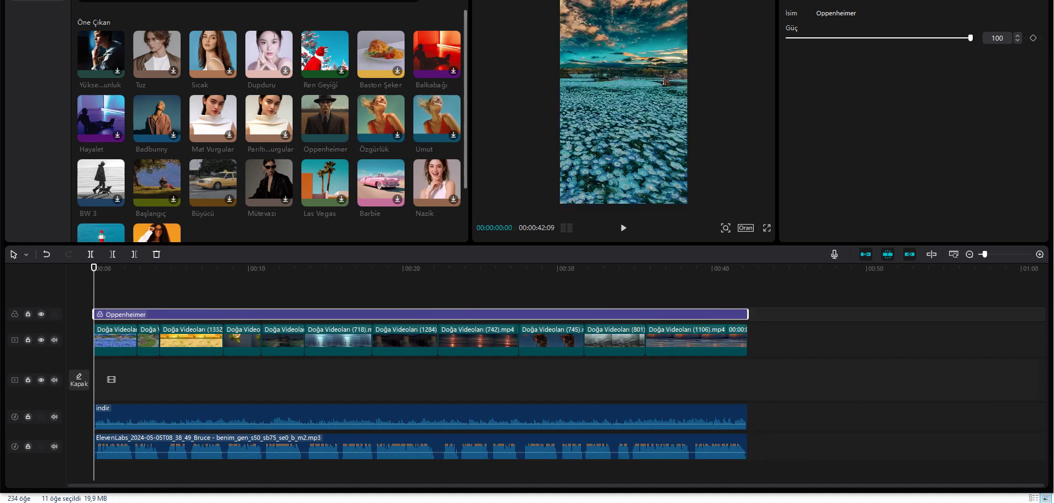
- Generate automatic captions in Turkish and move them up to the middle of the frame
left_click(3, 186)
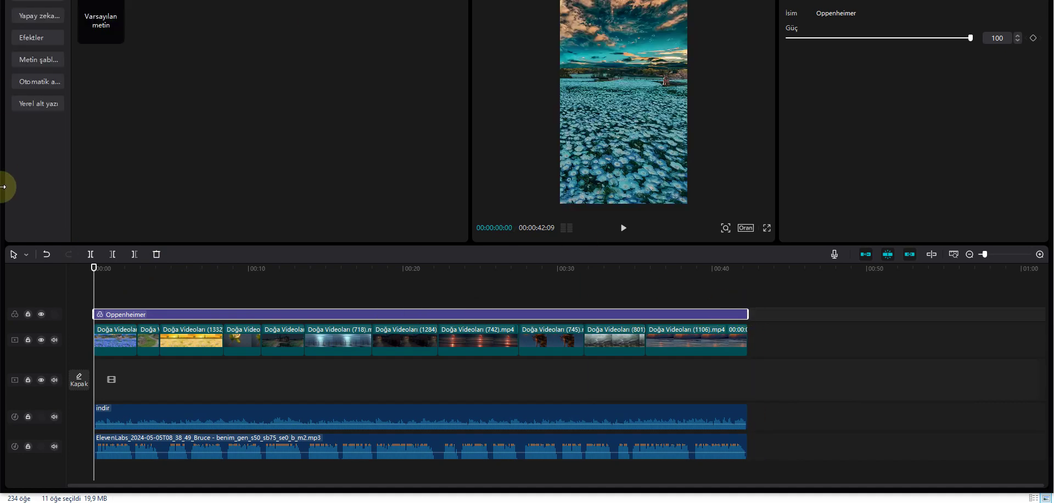
left_click(38, 82)
left_click(256, 152)
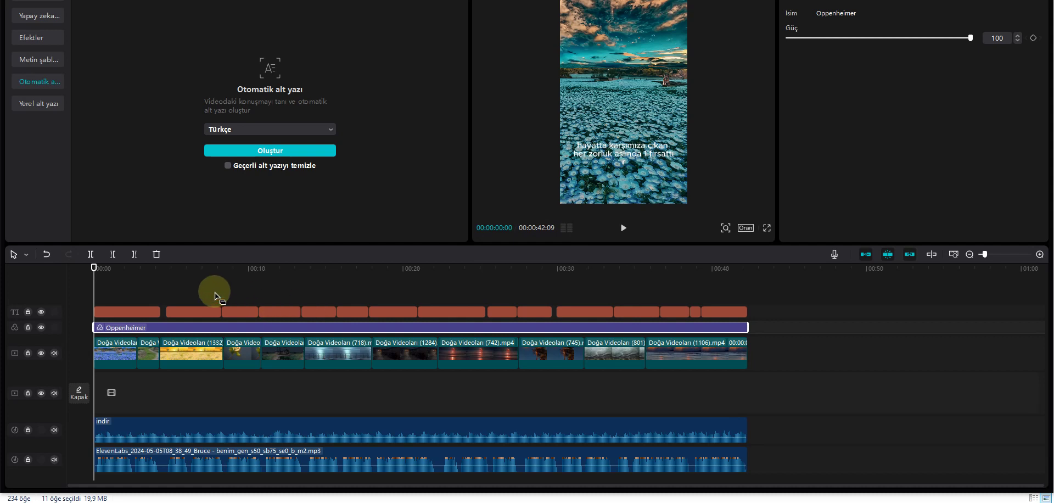
left_click_drag(95, 270, 105, 269)
left_click_drag(608, 158, 607, 126)
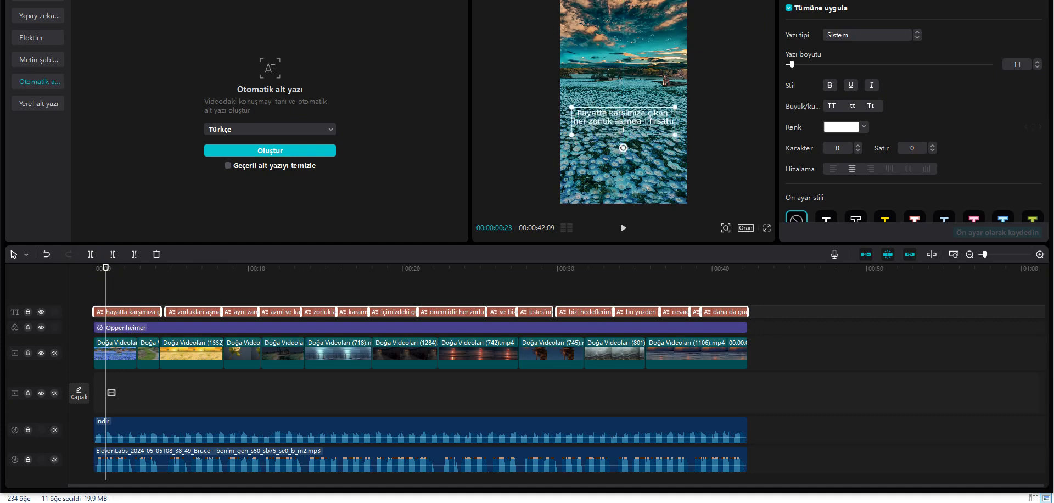
- Apply the bold white text template with the Anton font to all captions and play a short preview
left_click(831, 1)
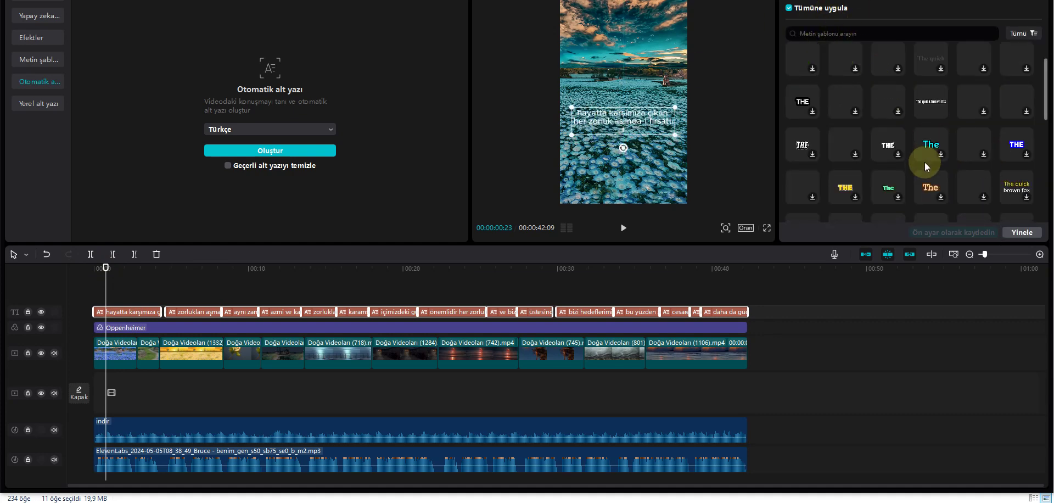
scroll(924, 163, "down", 3)
scroll(963, 153, "down", 3)
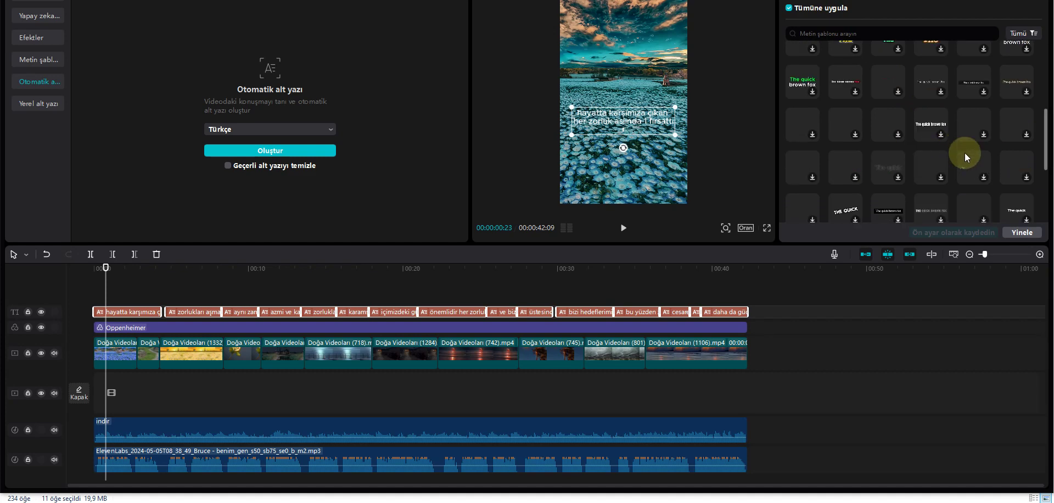
scroll(964, 153, "down", 1)
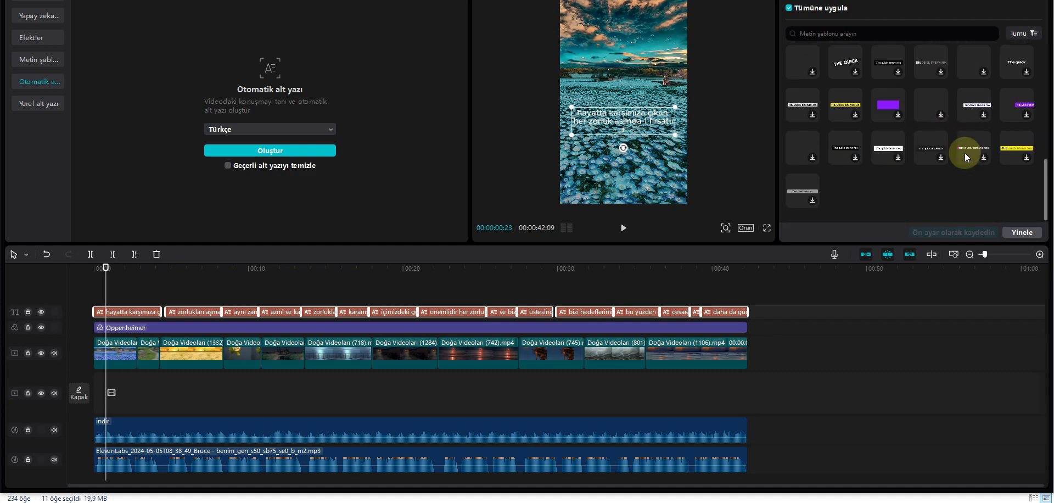
scroll(964, 153, "up", 5)
scroll(963, 153, "up", 3)
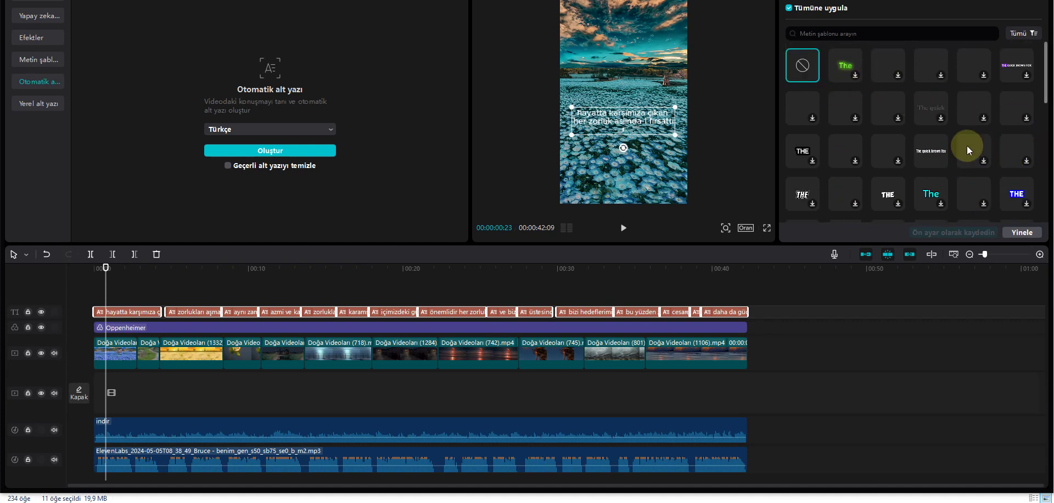
scroll(824, 186, "down", 1)
scroll(976, 187, "down", 1)
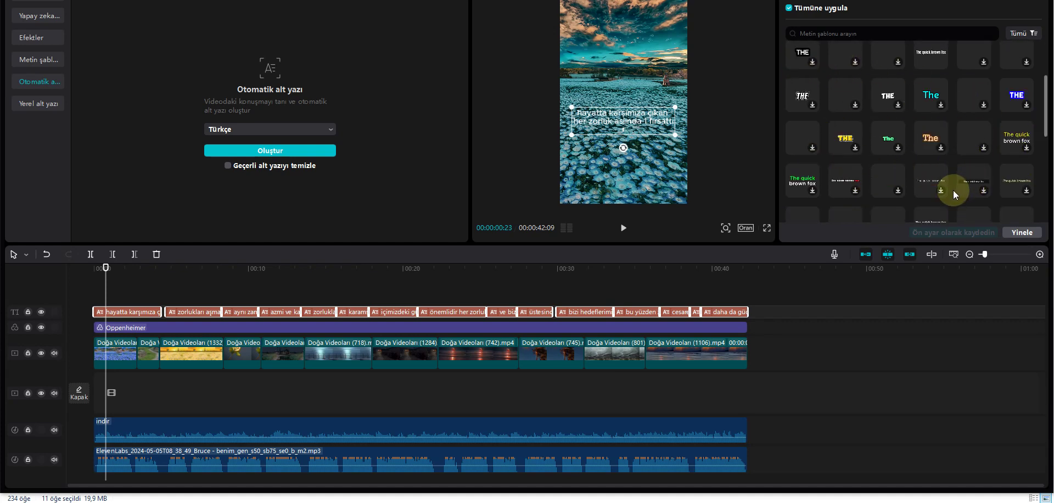
scroll(908, 185, "down", 1)
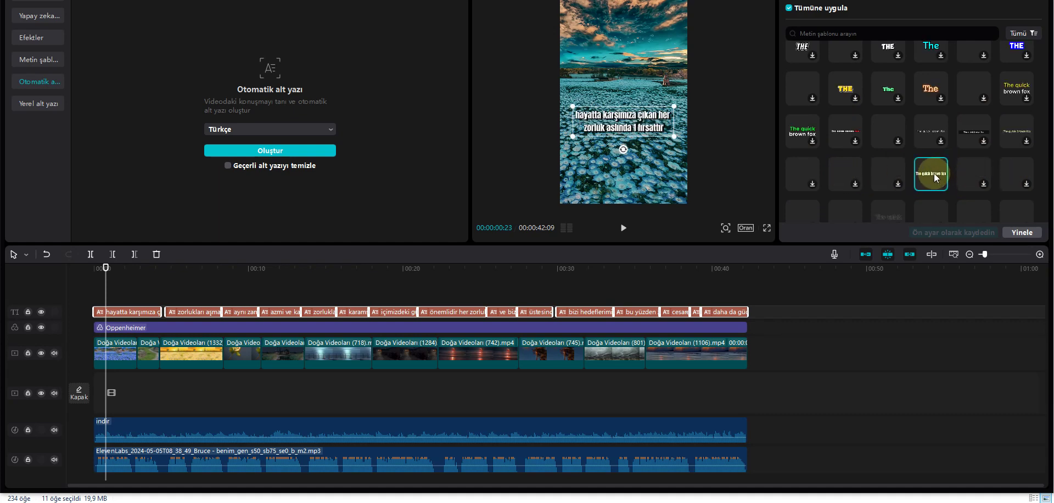
left_click(623, 228)
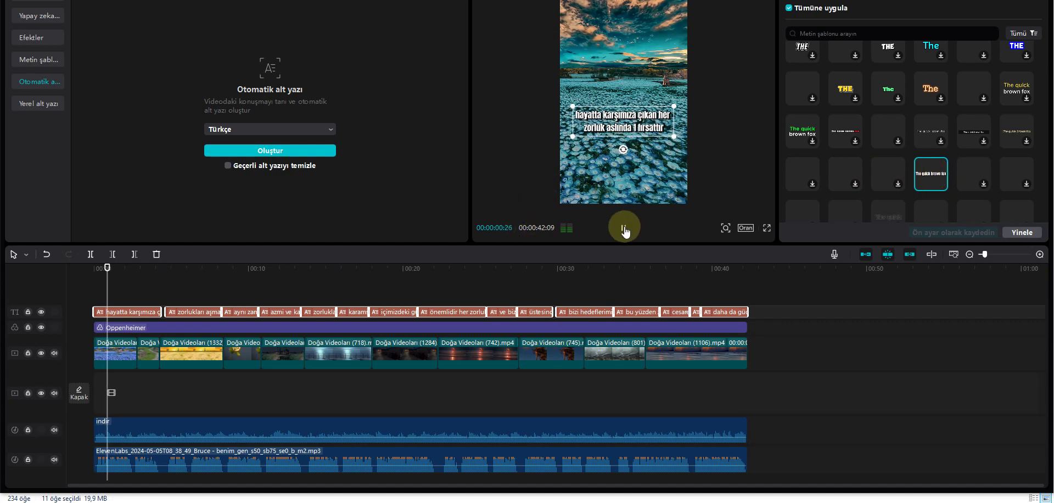
left_click(623, 228)
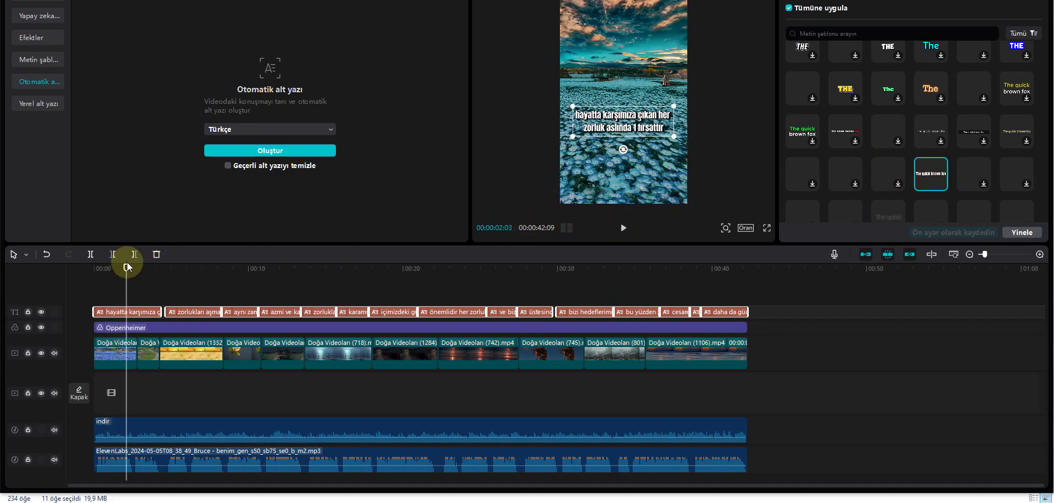
- Correct the first caption by replacing the digit 1 with the word "bir" before "fırsattır"
left_click_drag(125, 267, 53, 276)
left_click(99, 268)
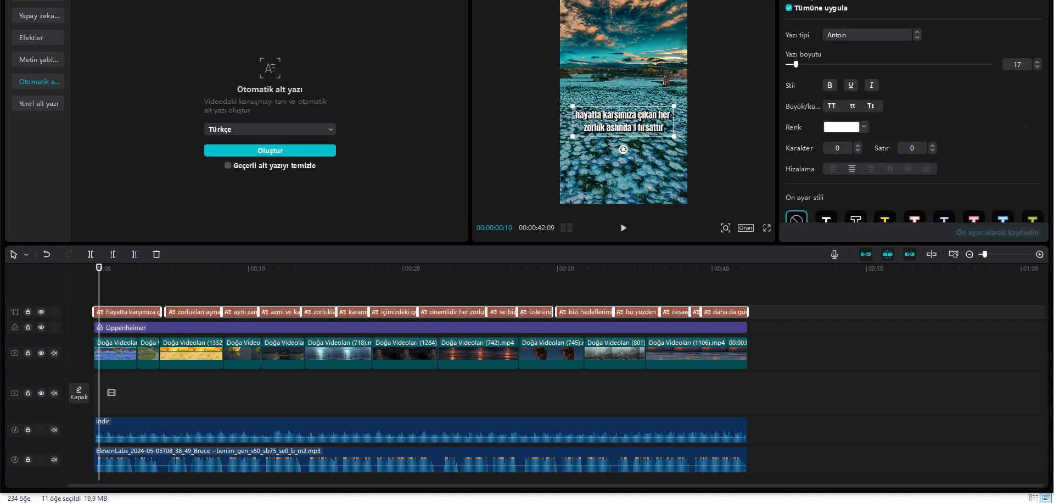
left_click(143, 311)
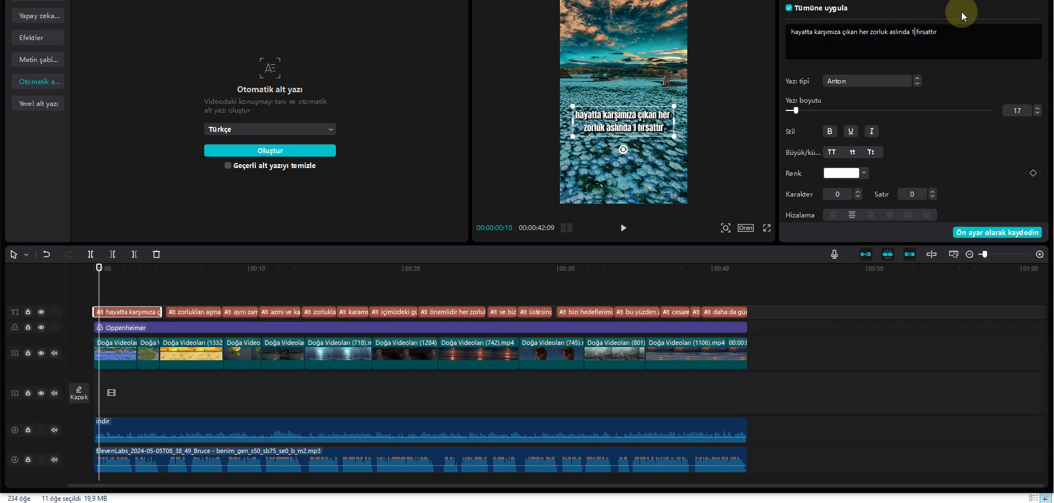
key("BackSpace")
type("bir")
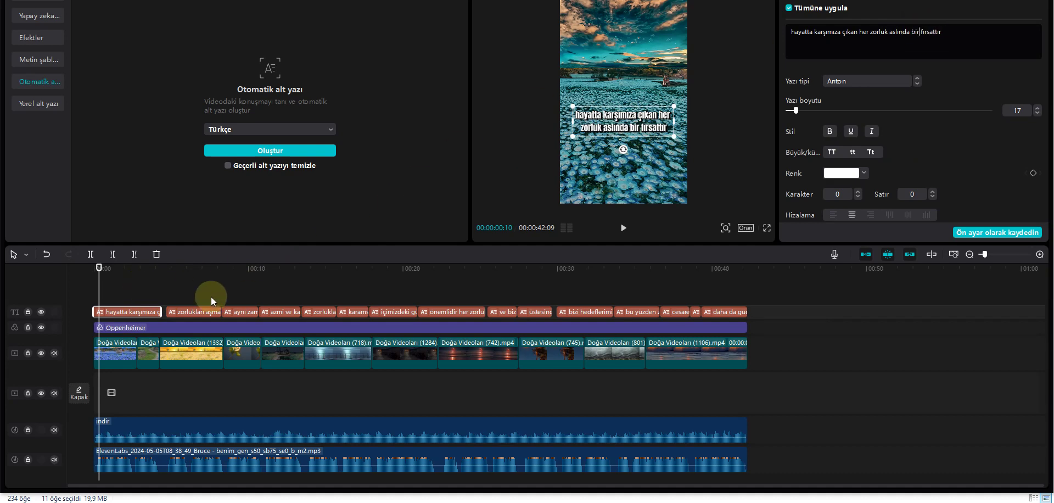
- Check the following captions and replace 1 with "bir" in the caption starting "önemlidir her zorluk bize yeni"
left_click(187, 269)
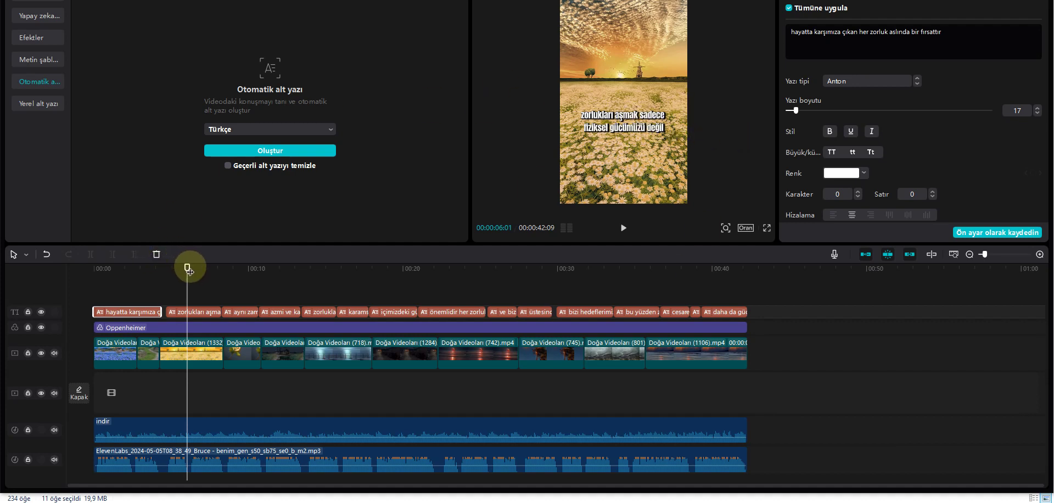
left_click_drag(187, 267, 429, 253)
left_click(442, 304)
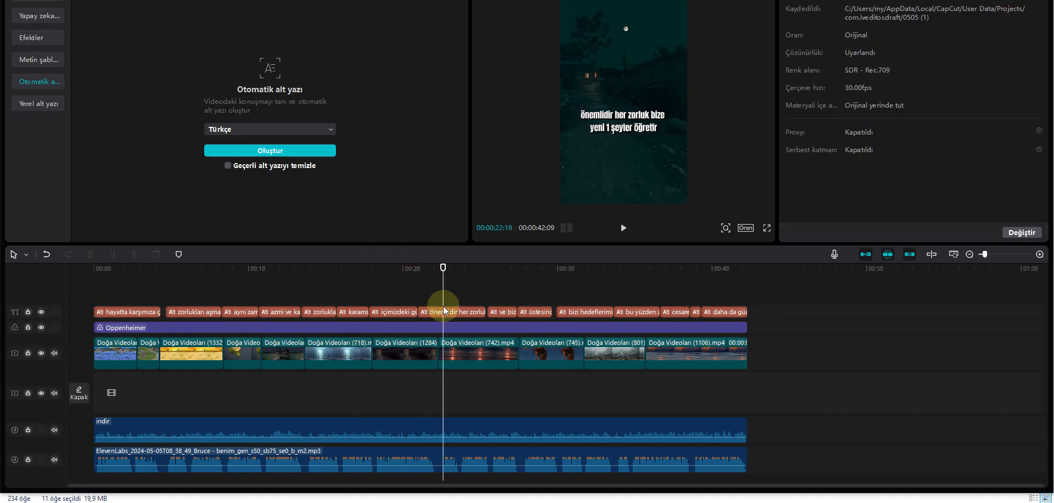
left_click(443, 311)
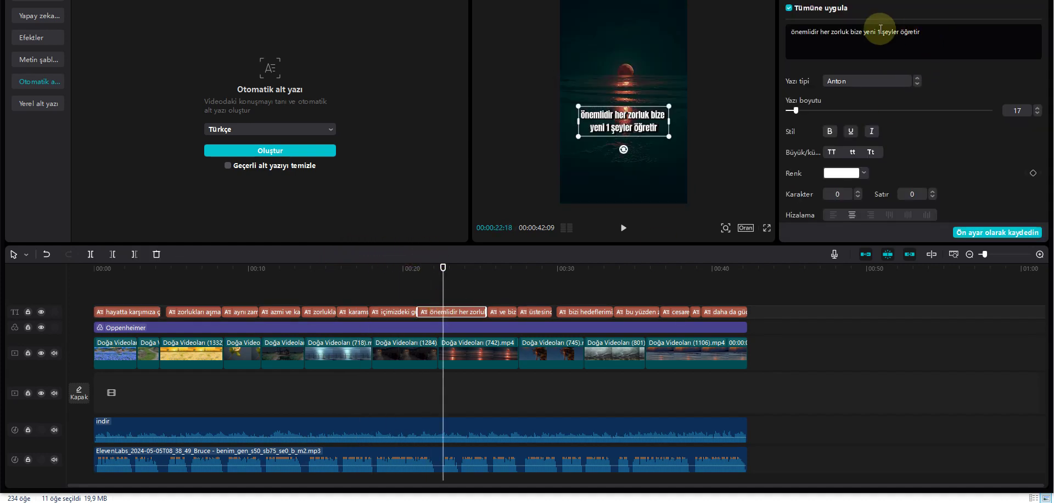
key("BackSpace")
type("bir")
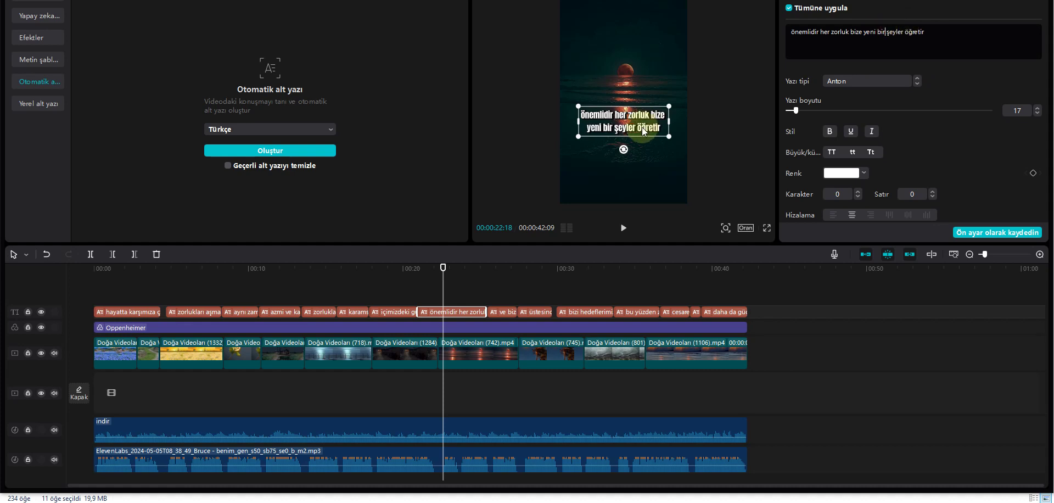
- Replace 1 with "bir" in the caption starting "bizi hedeflerimize" at about 31 seconds
left_click_drag(442, 268, 578, 267)
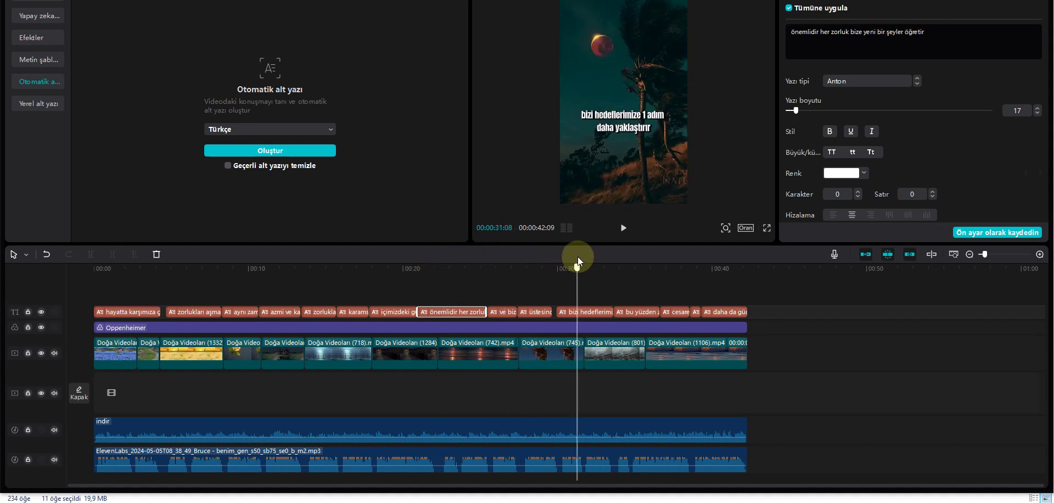
left_click(583, 312)
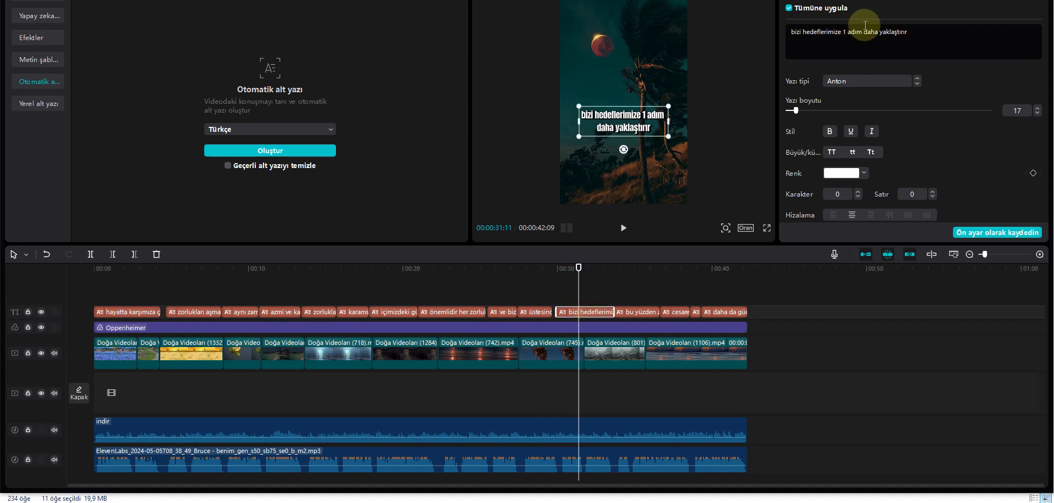
key("BackSpace")
type("bir")
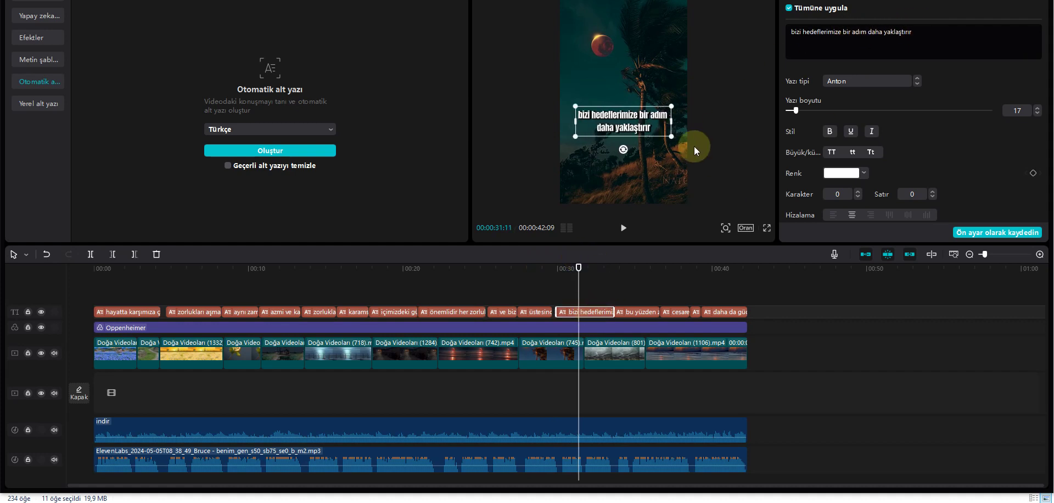
- Insert a line break before "karşılaştığımızda" in the caption starting "bu yüzden zorluklarla"
left_click_drag(579, 267, 638, 268)
left_click(650, 311)
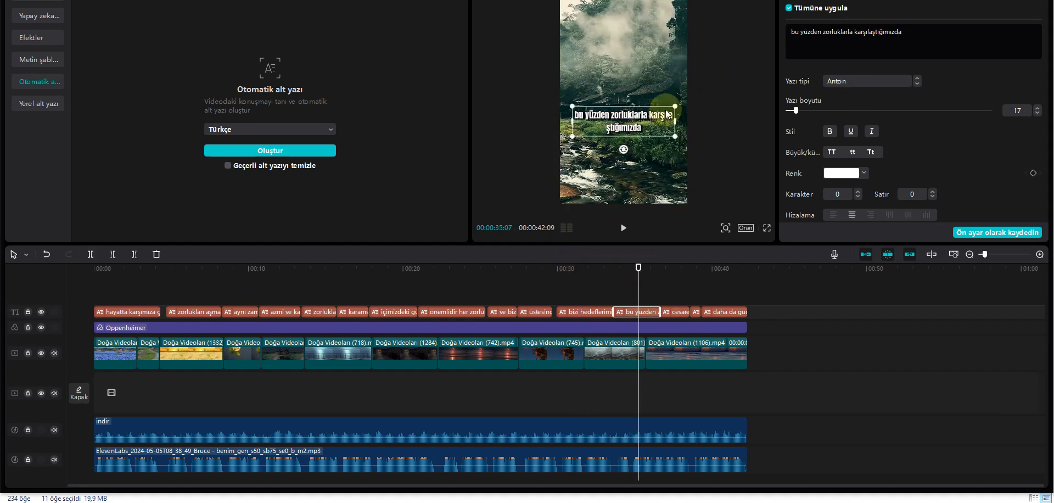
left_click(859, 36)
key("Return")
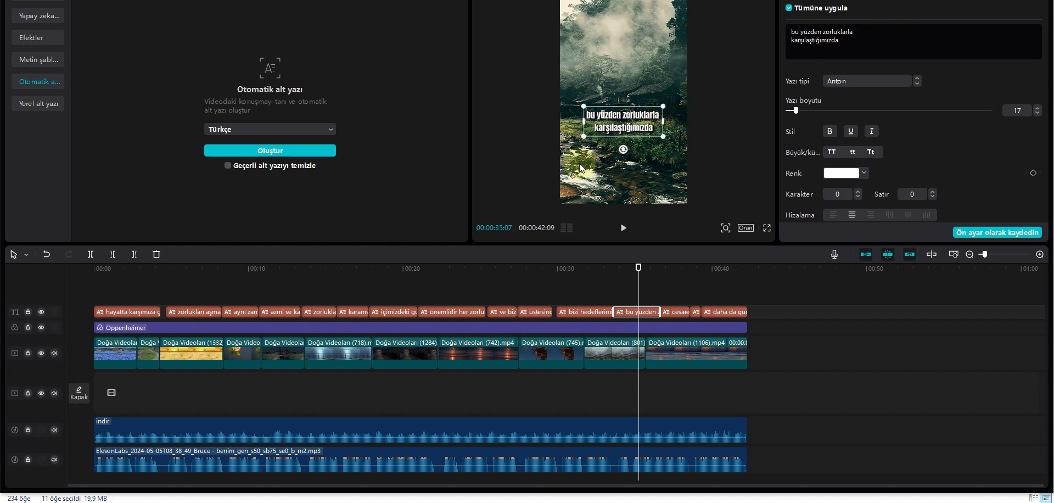
- Insert a line break before "kararlılıkla ilerlemeliyiz" in the last caption, starting "daha da güçlenmeli ve"
left_click(639, 268)
left_click_drag(638, 268, 701, 268)
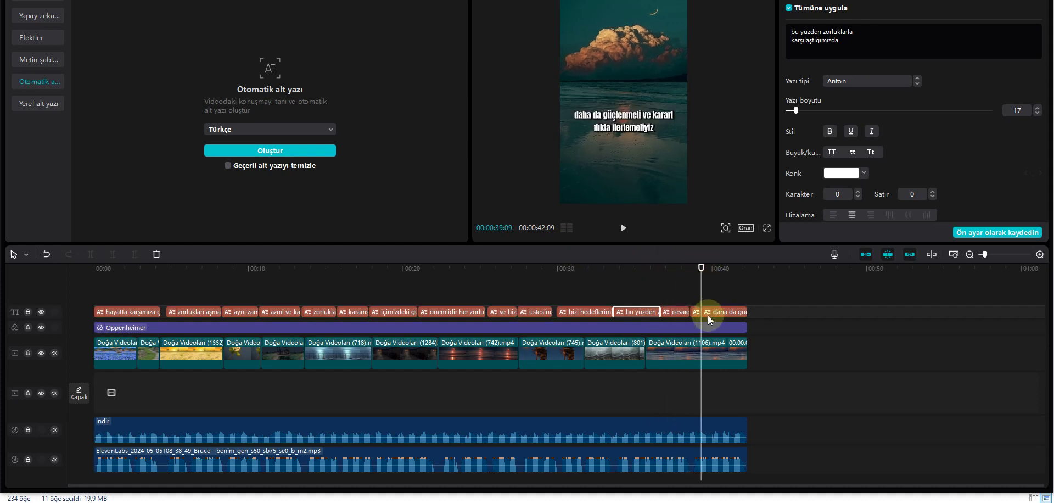
left_click(714, 312)
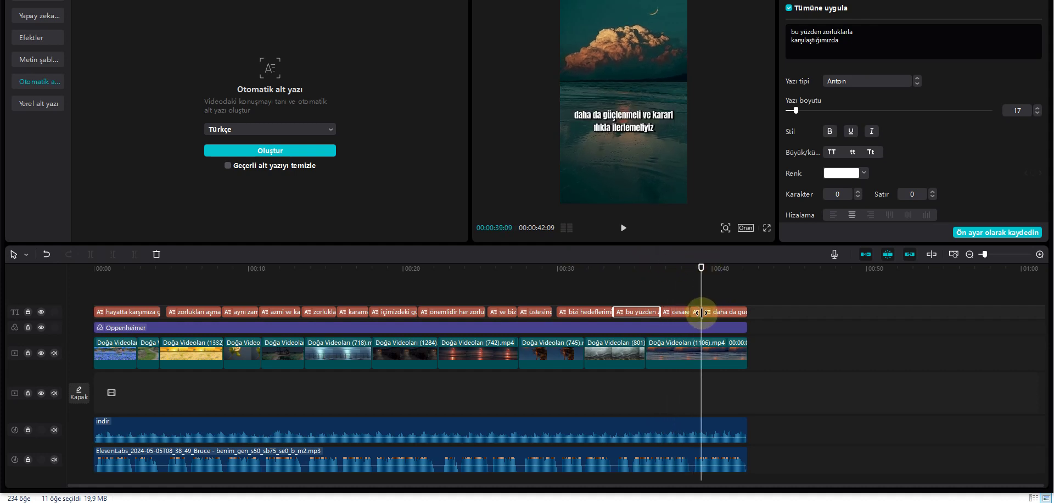
left_click(857, 32)
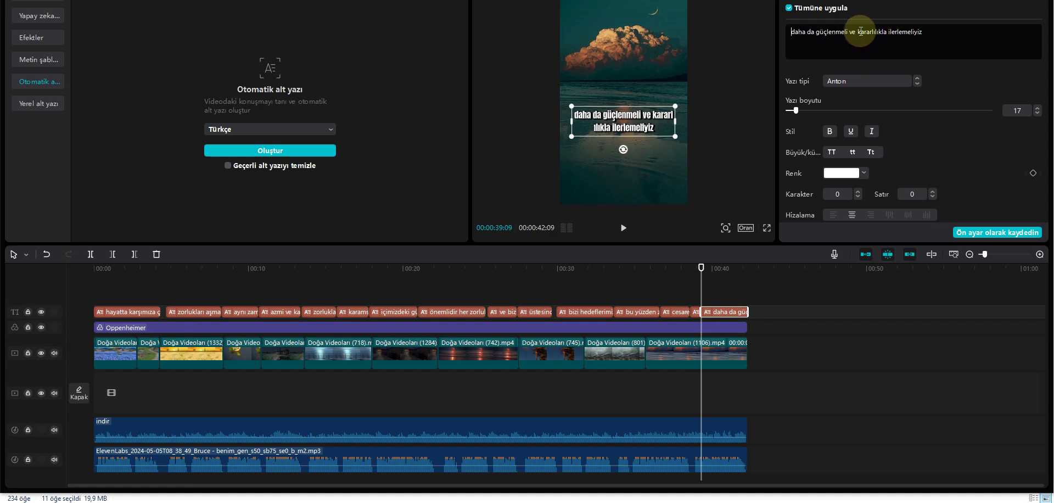
key("Return")
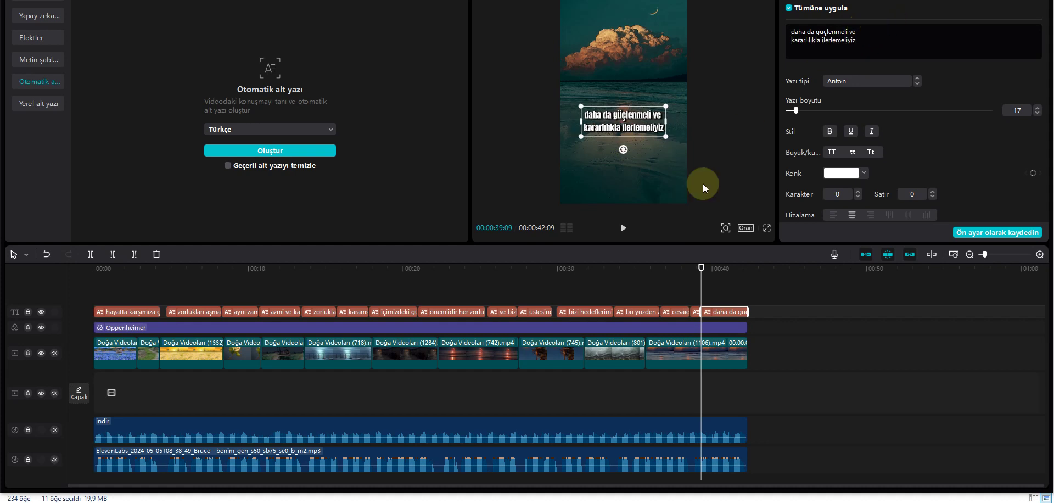
- Return to the timeline start, export the video as an mp4 titled "huzur", and dismiss the sharing options
left_click_drag(706, 263, 753, 269)
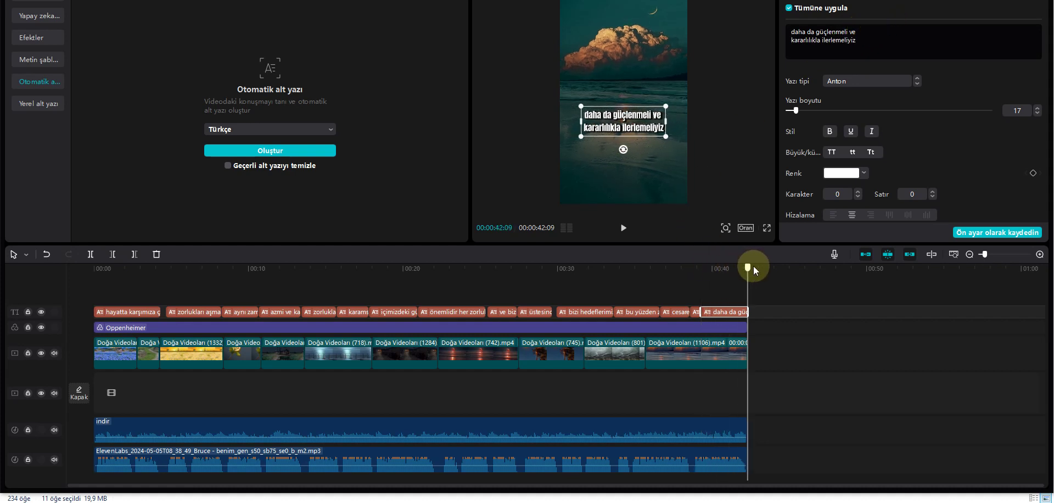
key("Home")
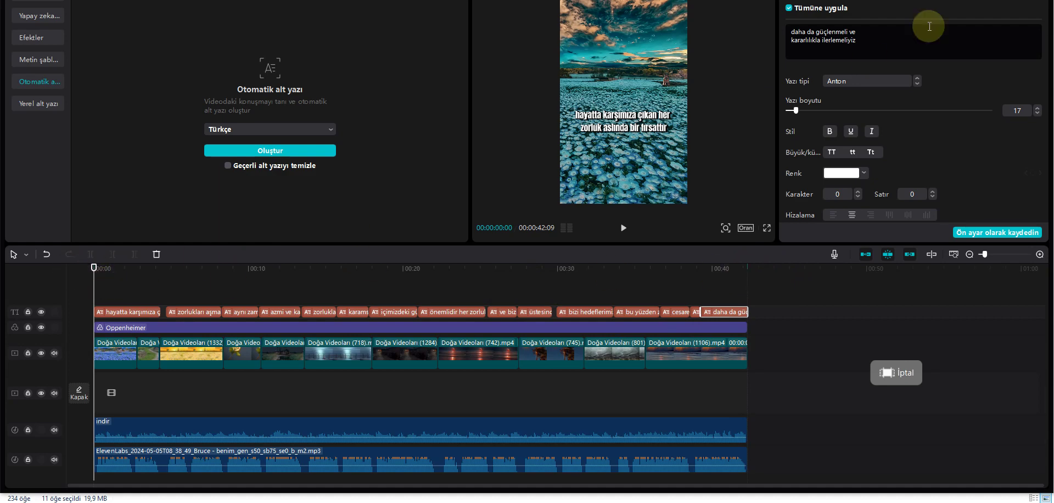
key("ctrl+e")
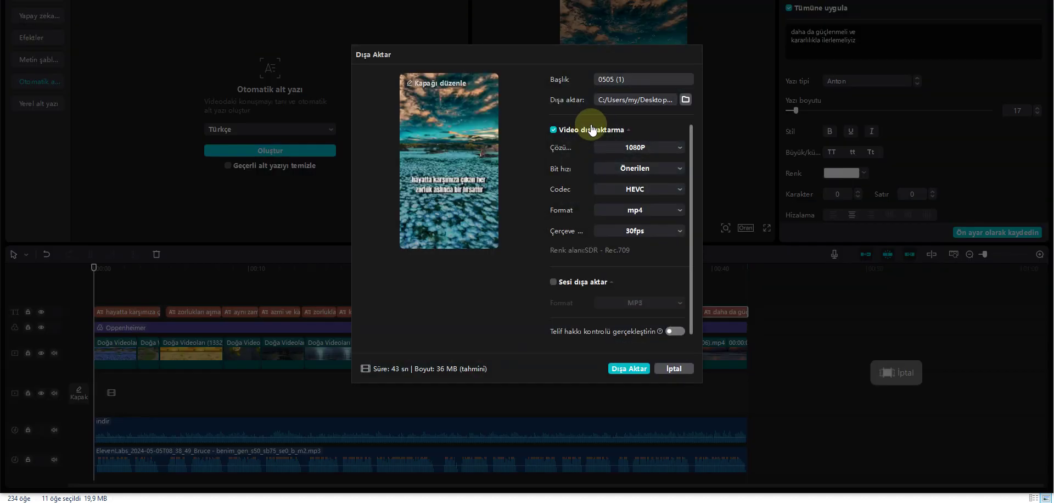
left_click(644, 79)
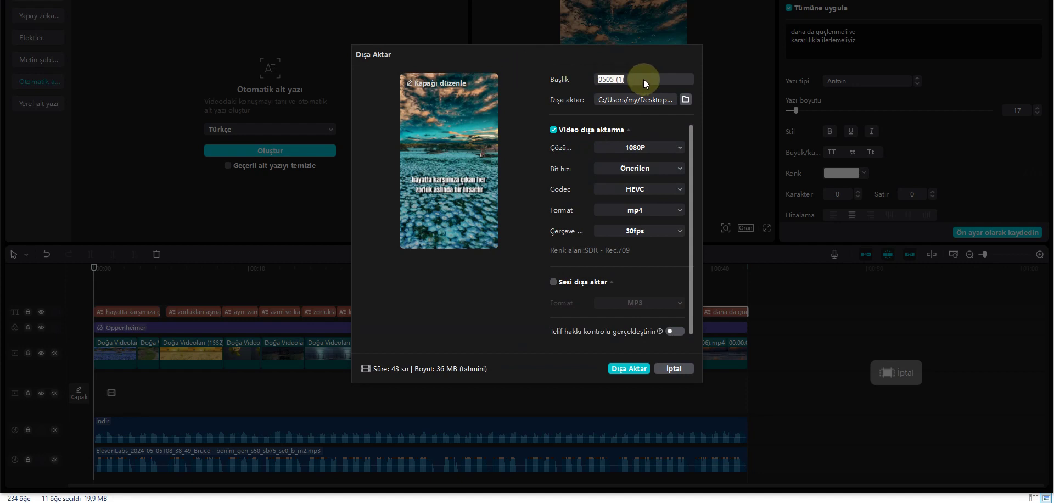
type("huzur")
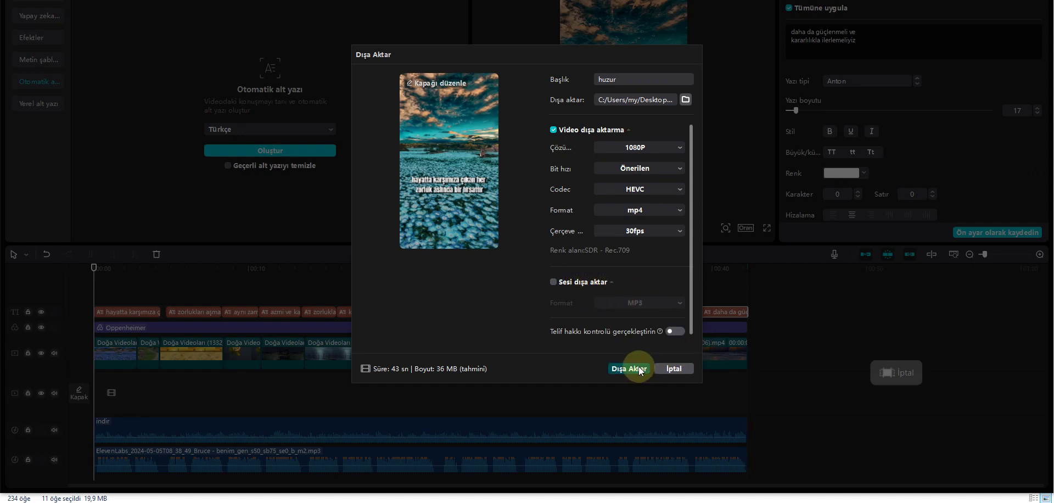
left_click(639, 369)
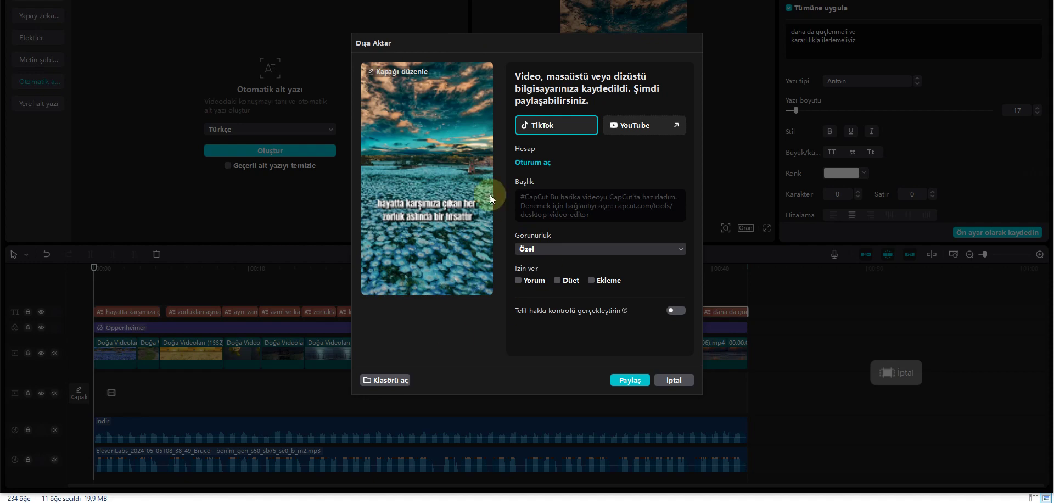
left_click(686, 381)
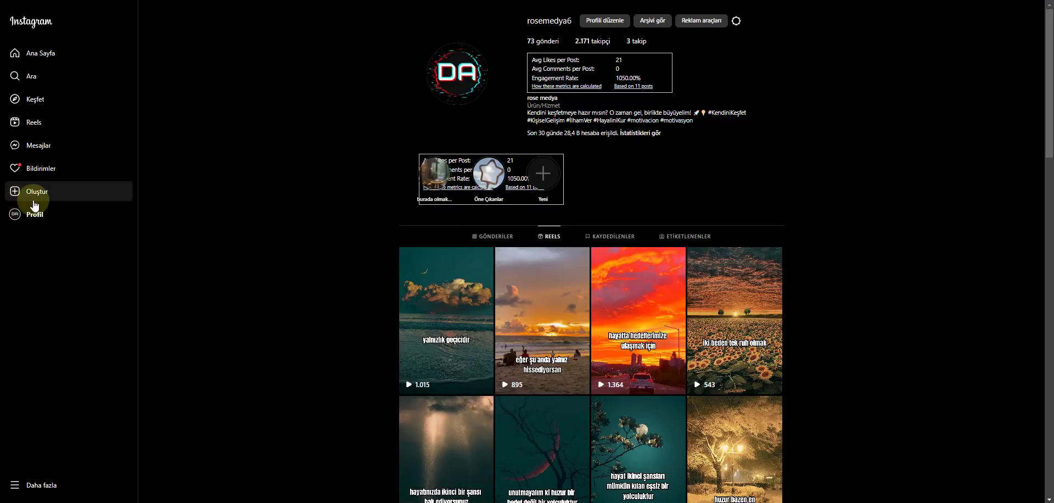
- Start a new Instagram post and add huzur.mp4 from the desktop to it
left_click(45, 218)
left_click(37, 192)
left_click(47, 210)
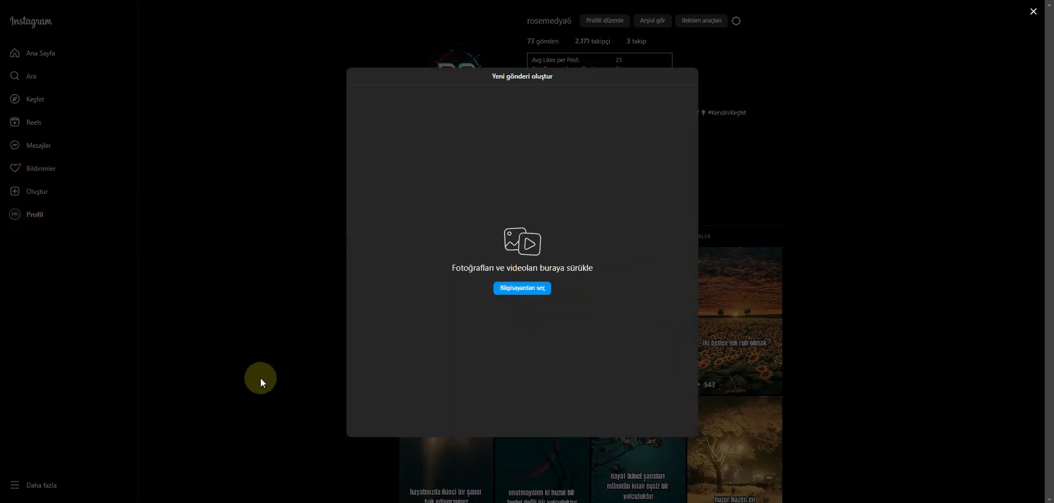
left_click(1016, 497)
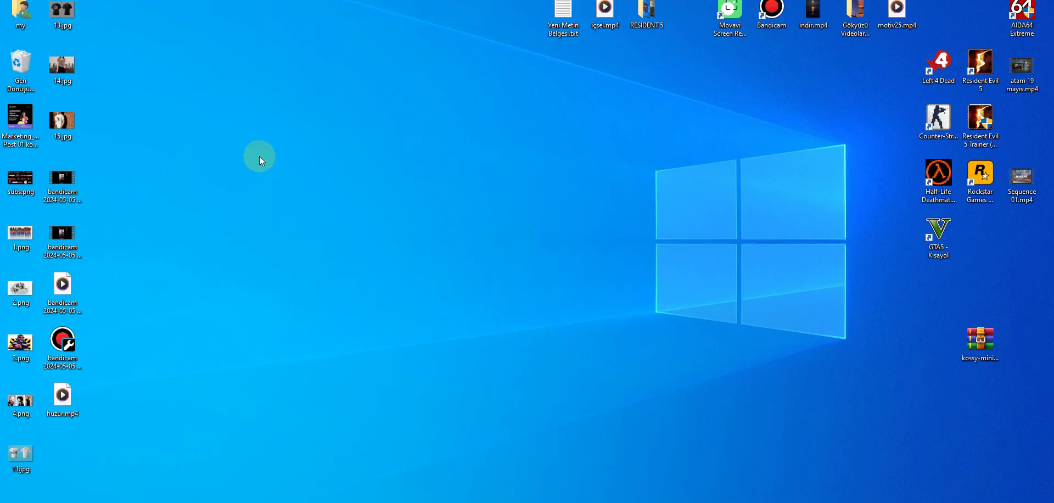
left_click_drag(70, 411, 516, 249)
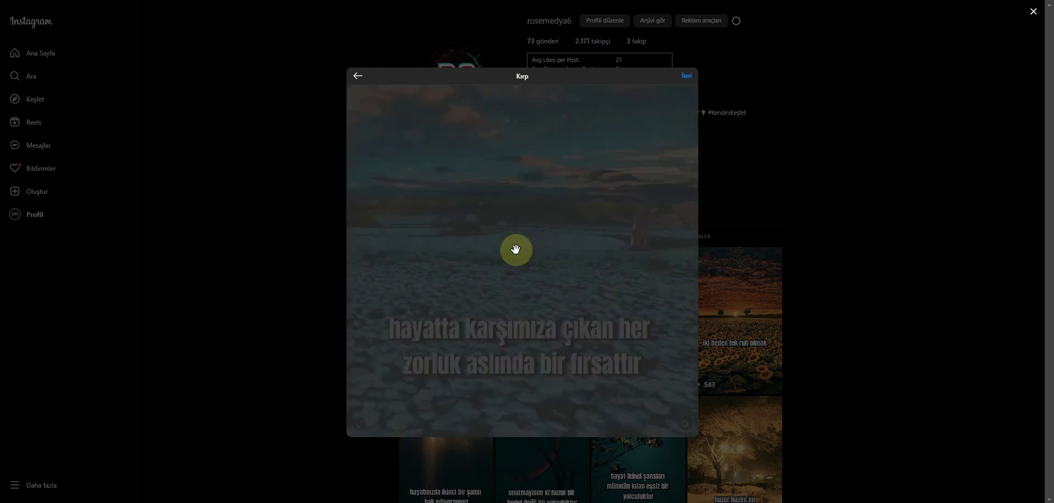
- Crop the video to 9:16 and continue past the cover and trim settings to the reel's description page
left_click(359, 423)
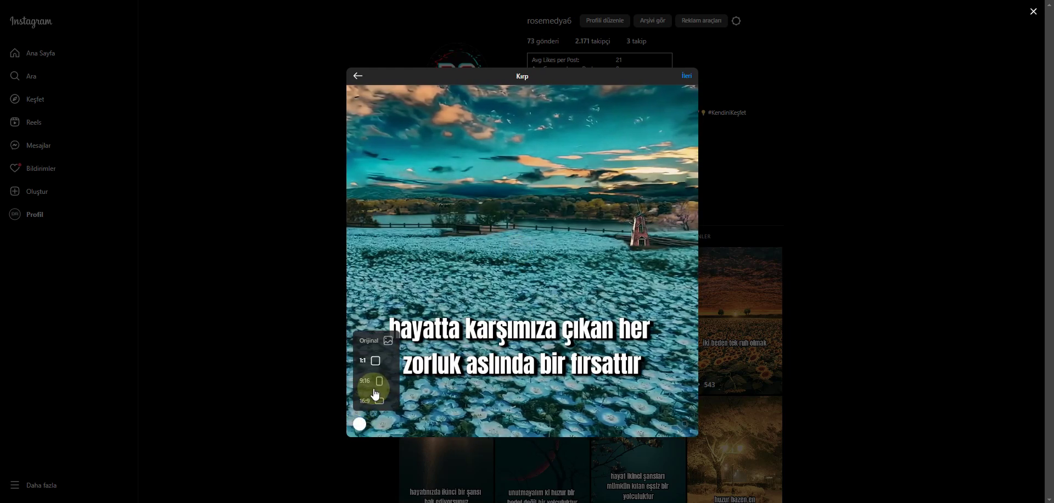
left_click(379, 383)
left_click(686, 75)
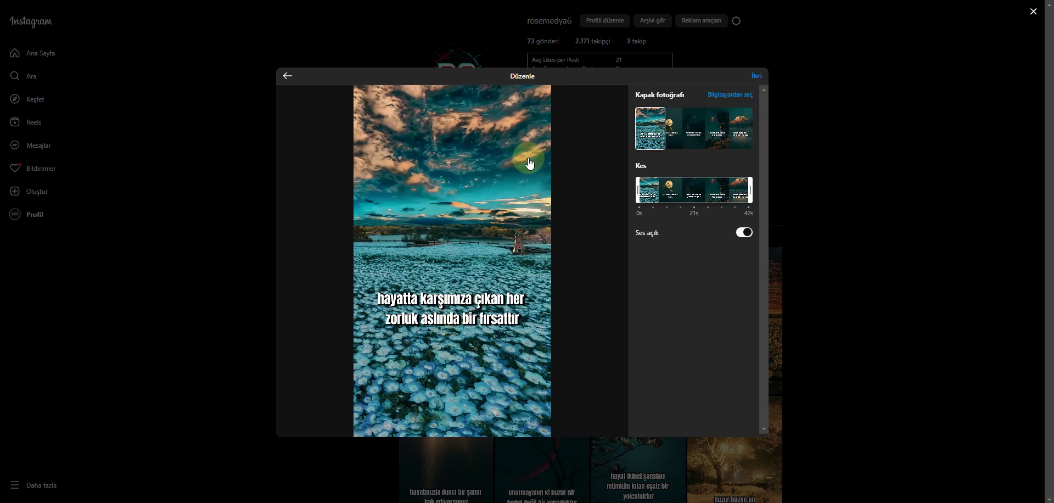
left_click(766, 78)
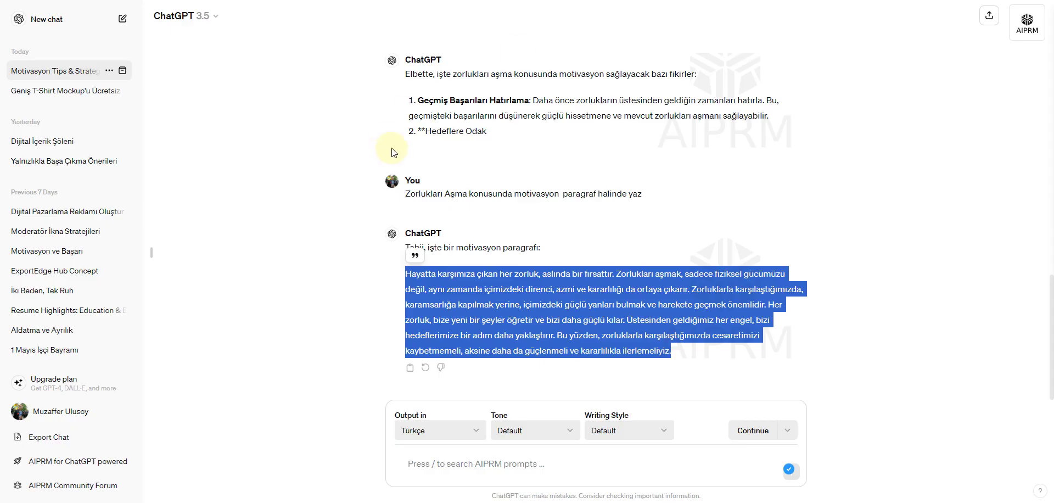
- Copy the motivation paragraph's first sentence, "Hayatta karşımıza çıkan her zorluk, aslında bir fırsattır.", from ChatGPT into the Instagram reel's description
left_click(519, 277)
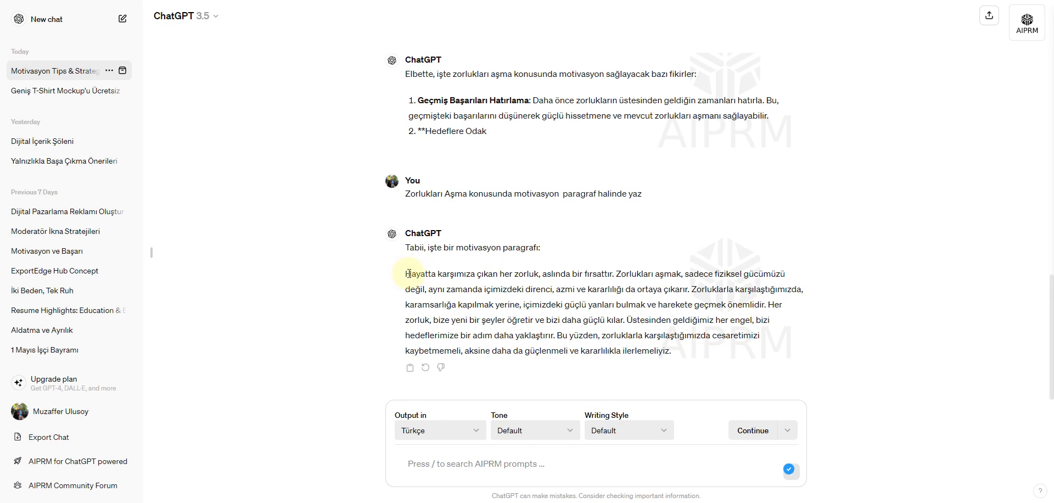
left_click_drag(406, 274, 617, 277)
key("ctrl+c")
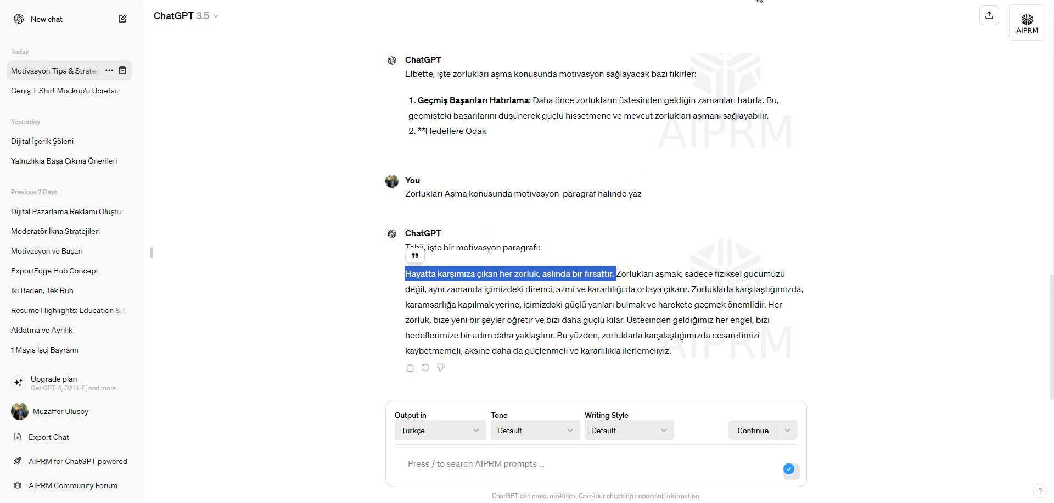
left_click(686, 125)
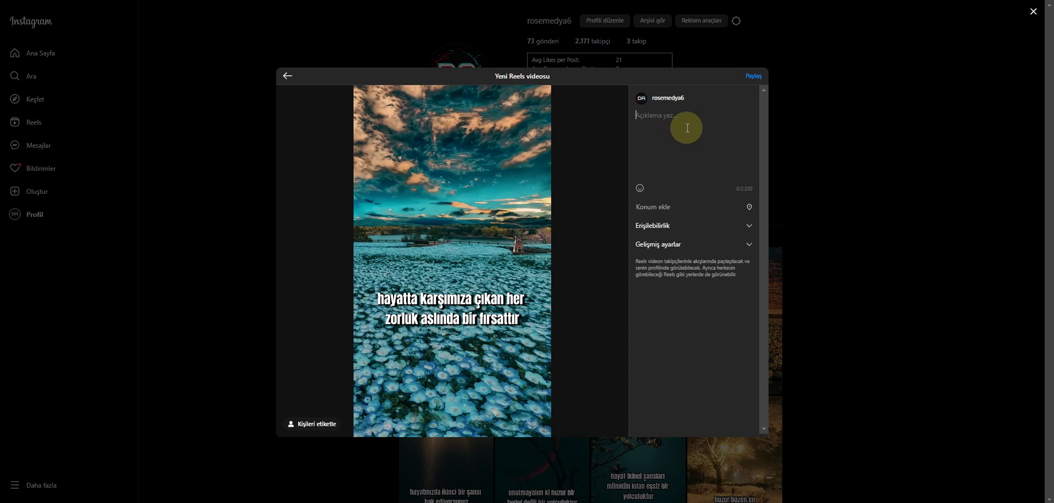
key("ctrl+v")
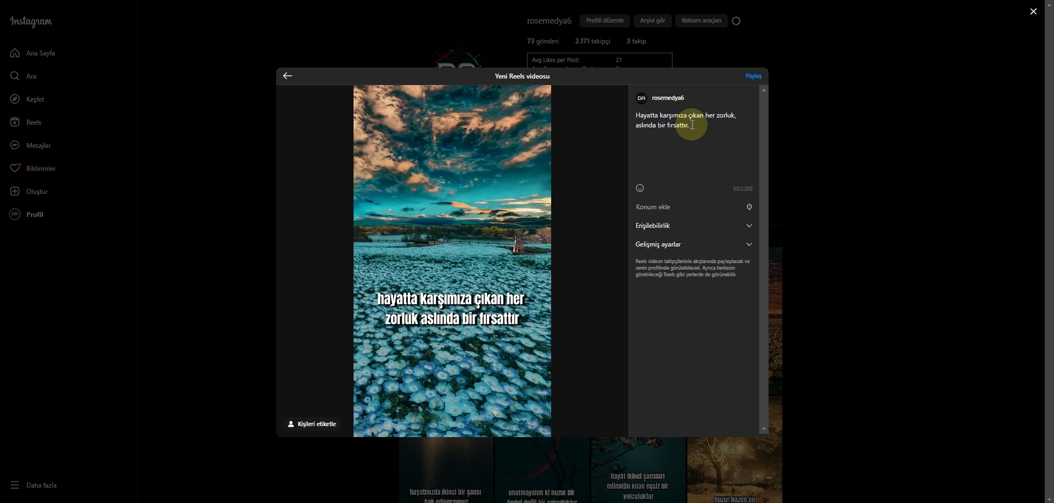
- Append the hashtags #motivation, #motivasyon, #para and #kişiselgelişim to the reel's description and share the reel
type("#moti")
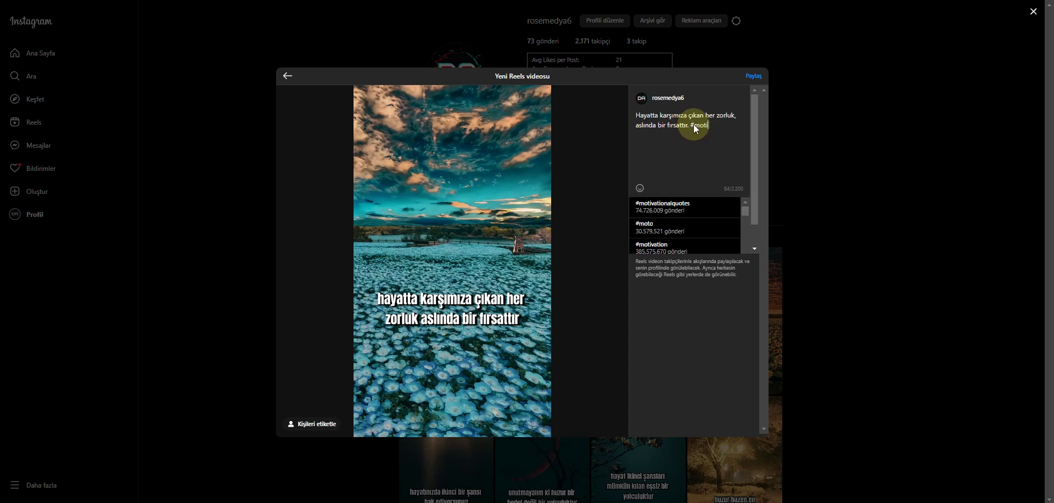
left_click(665, 254)
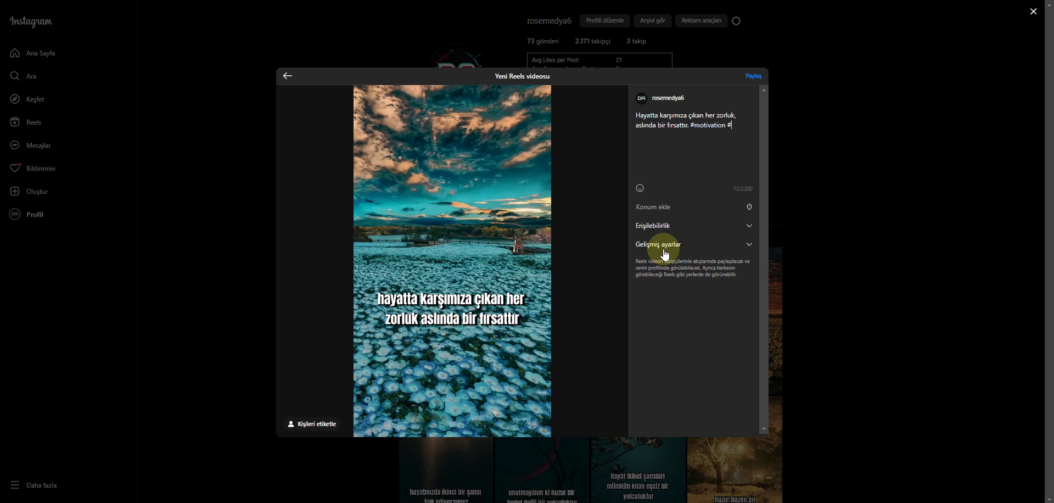
type("mo")
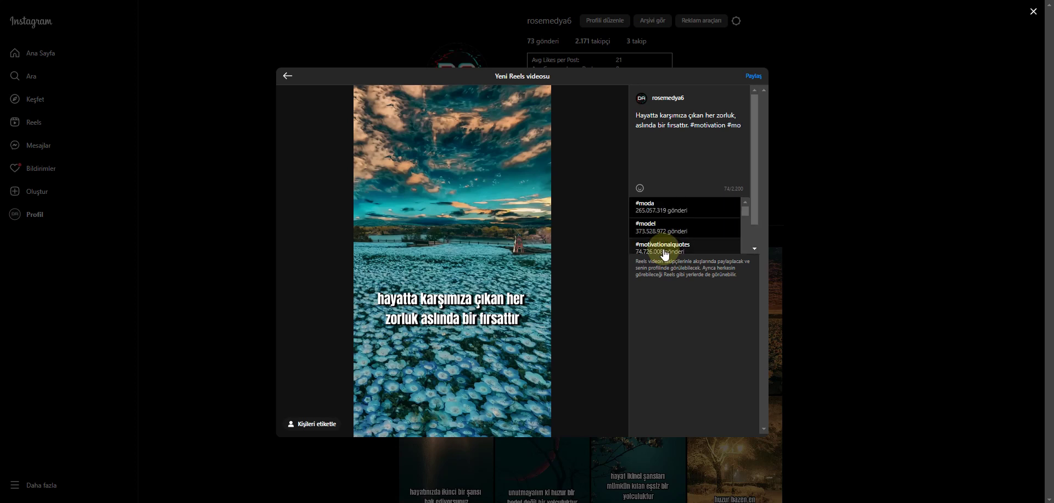
type("tivasyon")
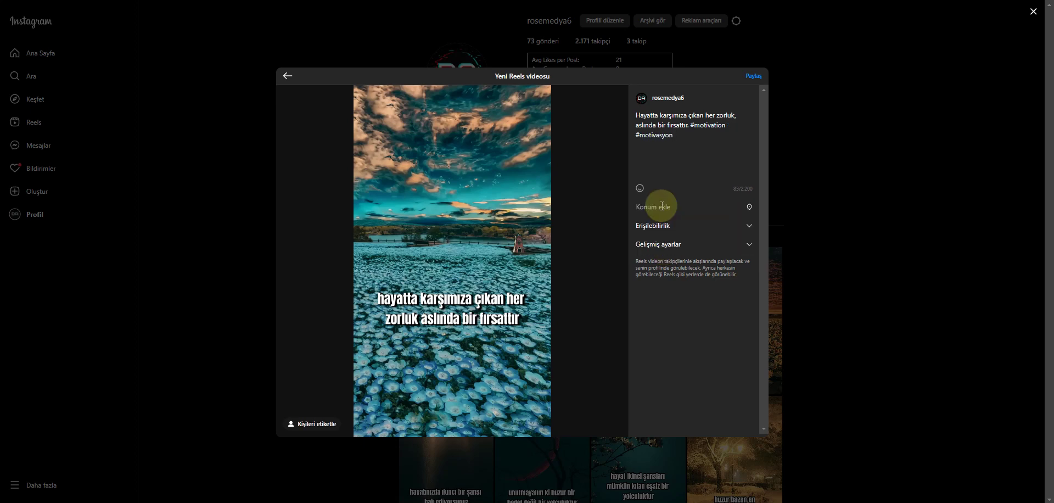
type(" #para ")
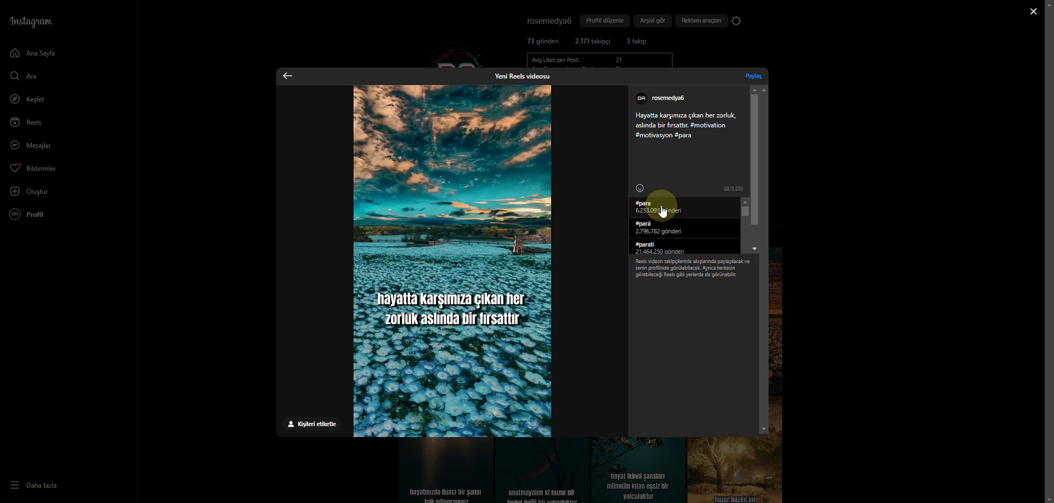
type("#kişisel")
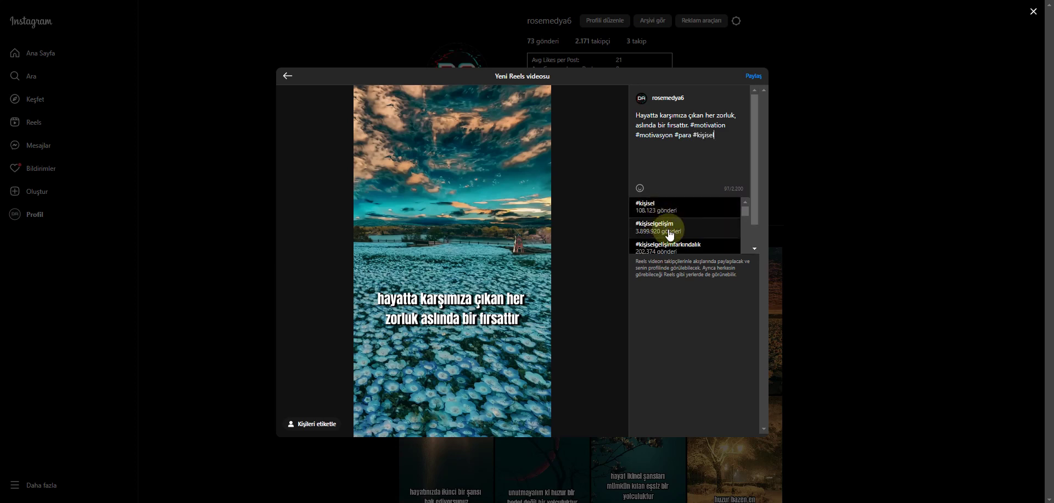
left_click(671, 233)
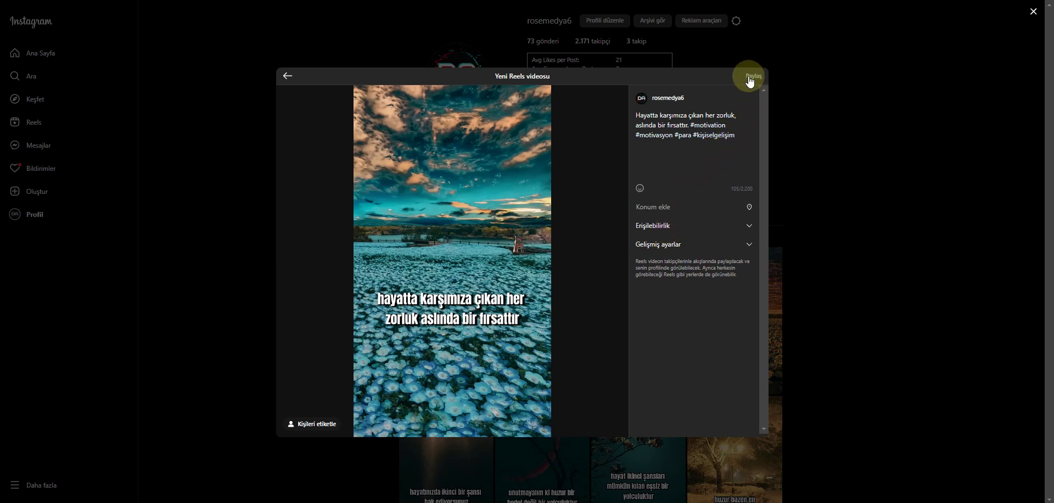
left_click(749, 76)
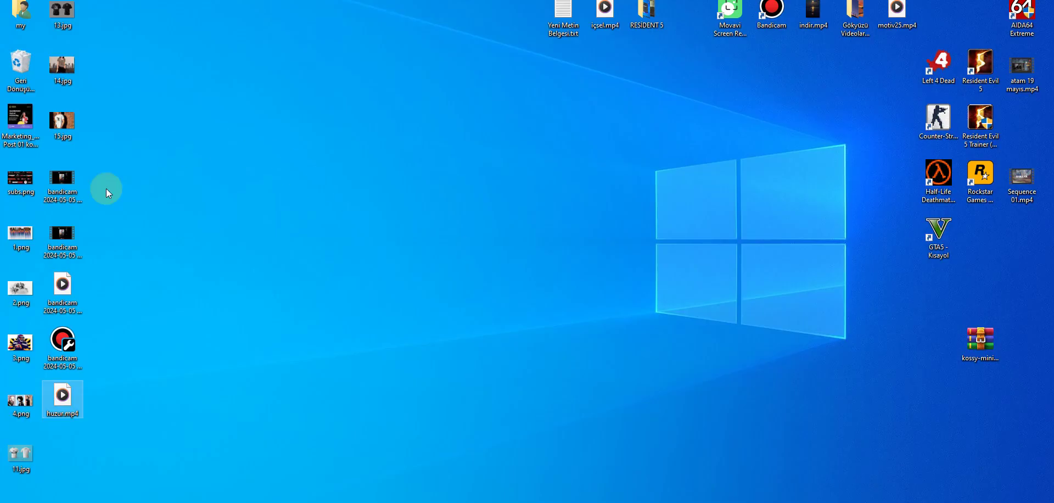
- Add huzur.mp4 from the desktop to the TikTok upload page and paste the copied sentence as its title
left_click_drag(62, 397, 591, 207)
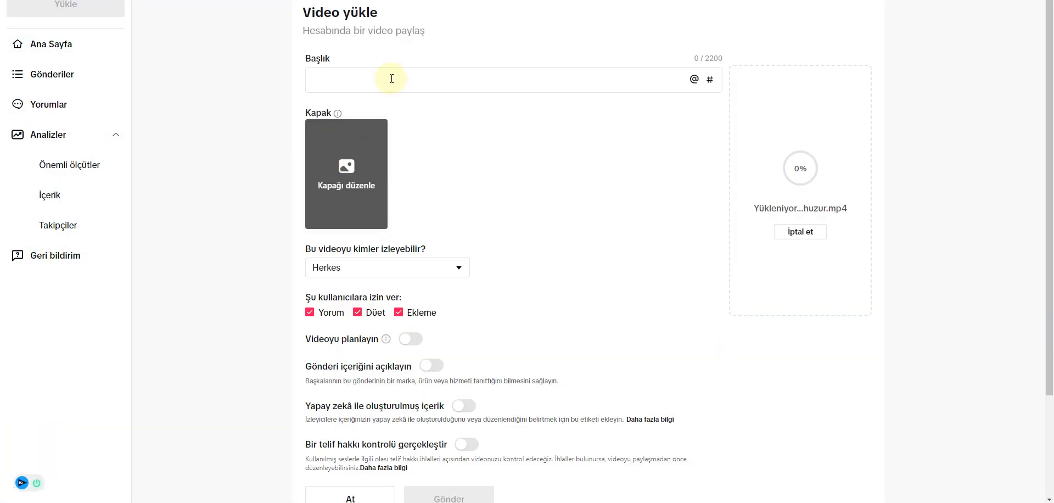
key("ctrl+v")
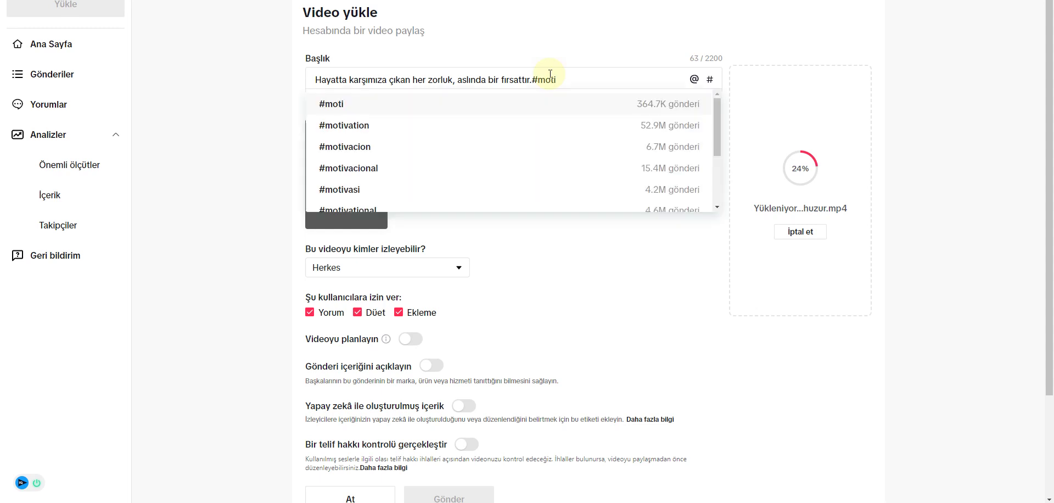
- Append the suggested hashtags #motivation, #motivasyon, #para and #kişiselgelişim to the TikTok title
left_click(404, 132)
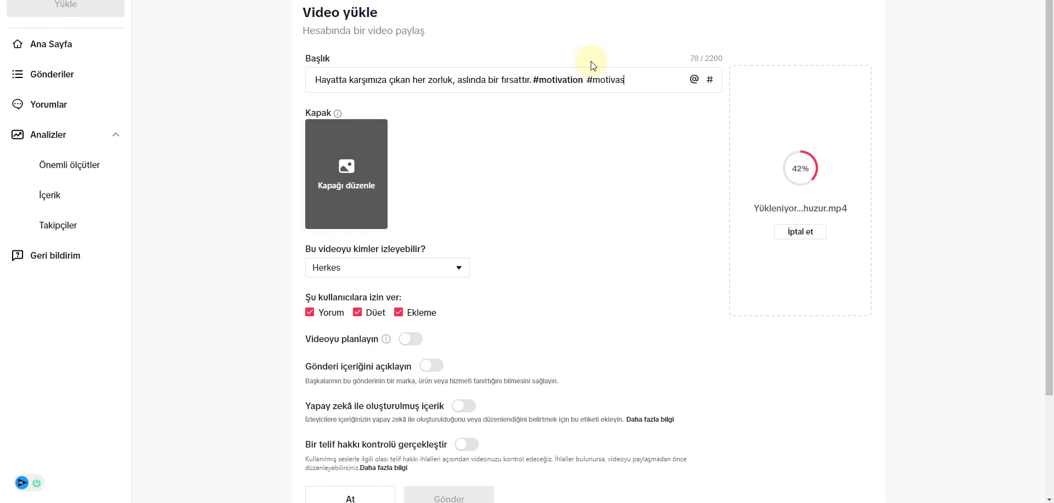
type("#motivasyon")
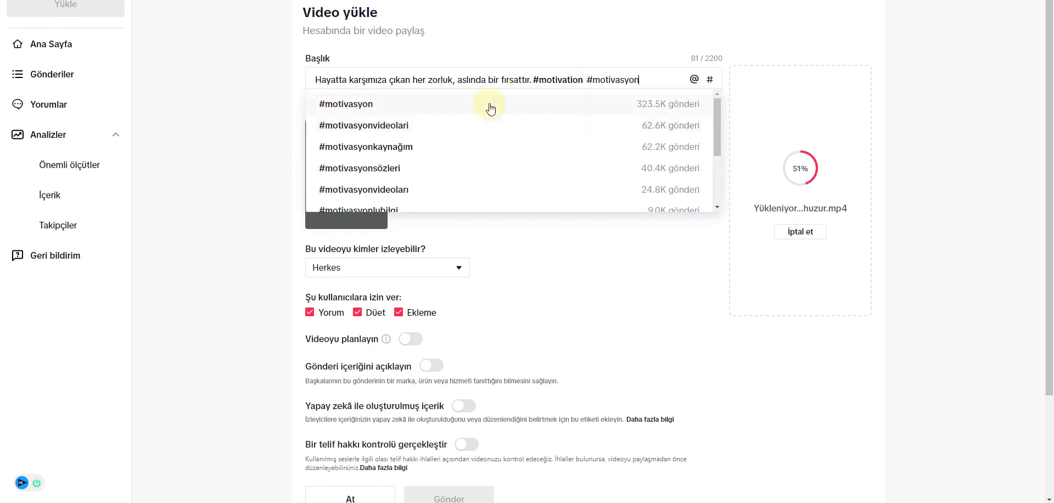
left_click(484, 106)
type("#par")
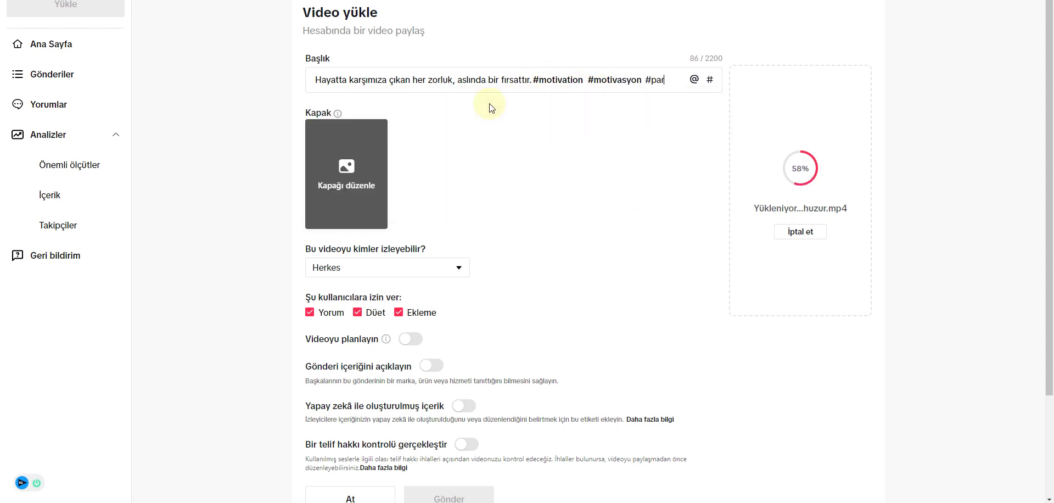
type("a")
left_click(478, 113)
type("#kişi")
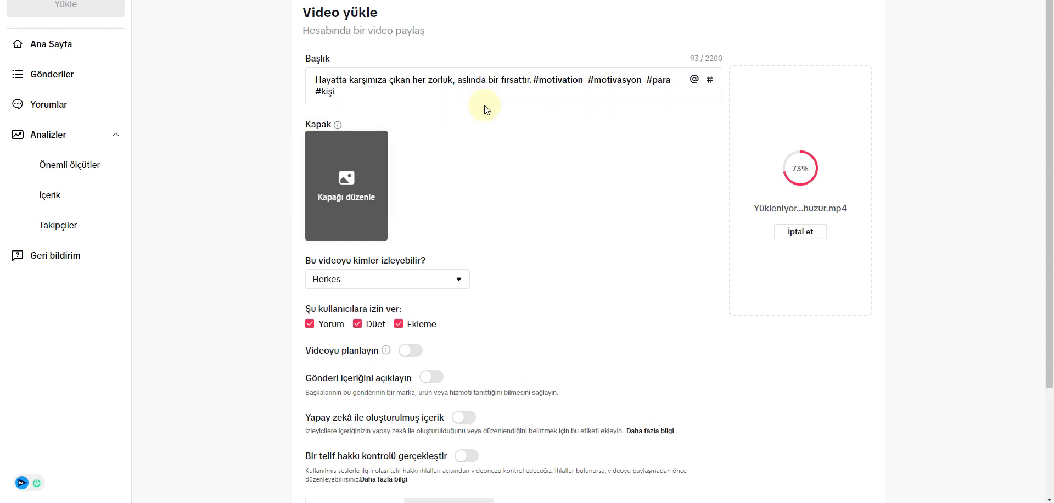
type("sel")
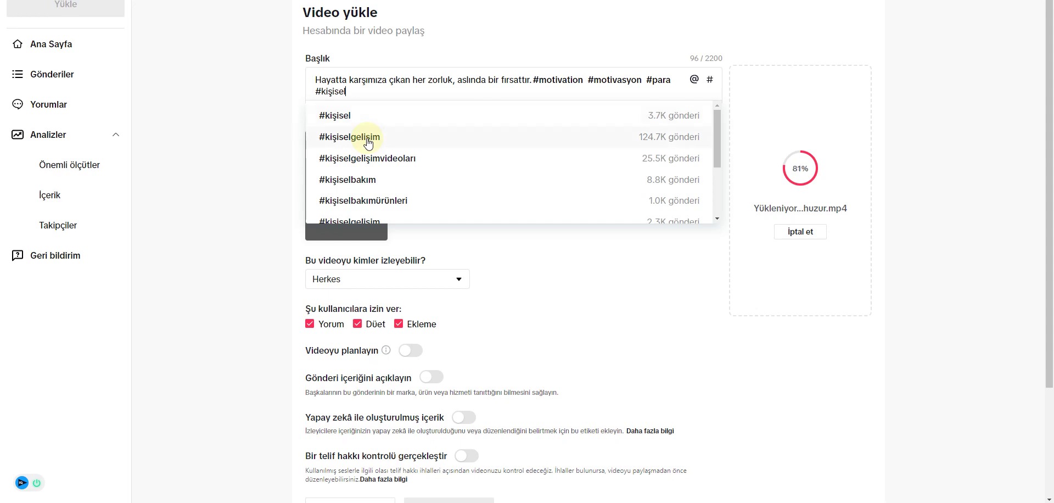
left_click(367, 143)
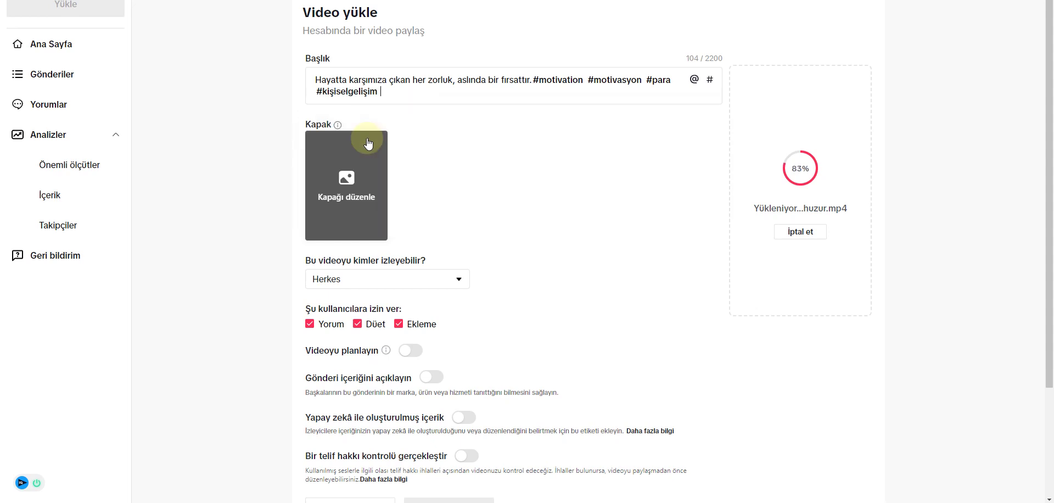
- Disallow duets for the TikTok video and review the remaining upload settings
left_click(357, 327)
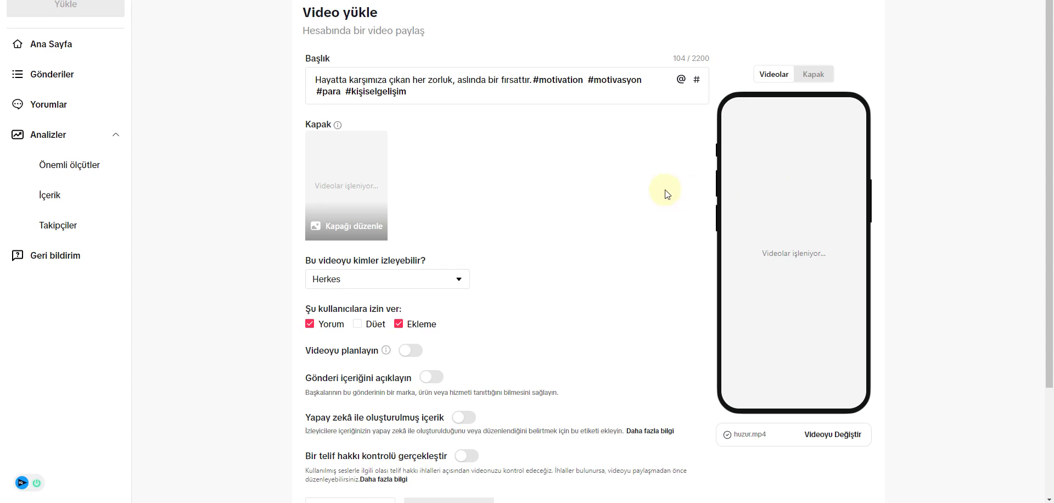
scroll(681, 191, "down", 1)
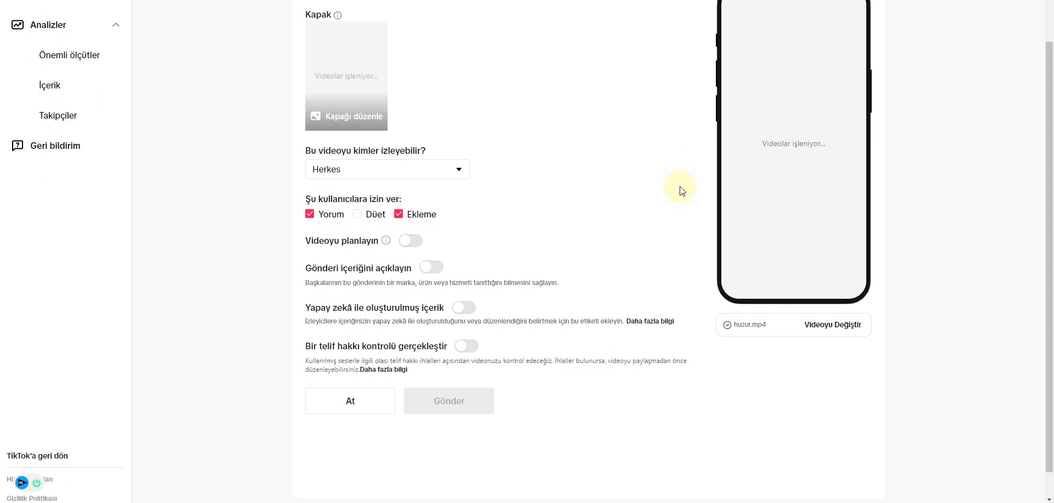
scroll(681, 190, "up", 2)
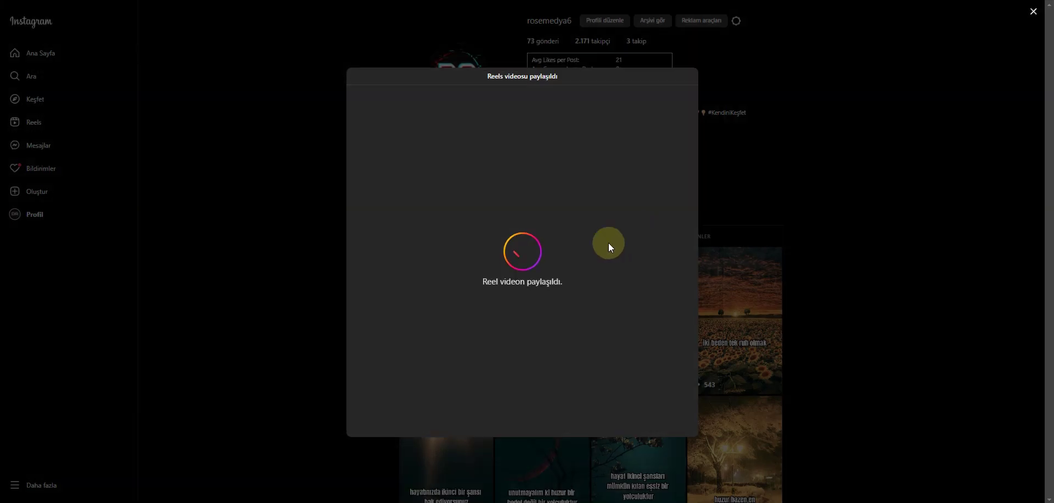
- Close Instagram's sharing confirmation, reload the profile page and check its reels for the new video
left_click(1032, 11)
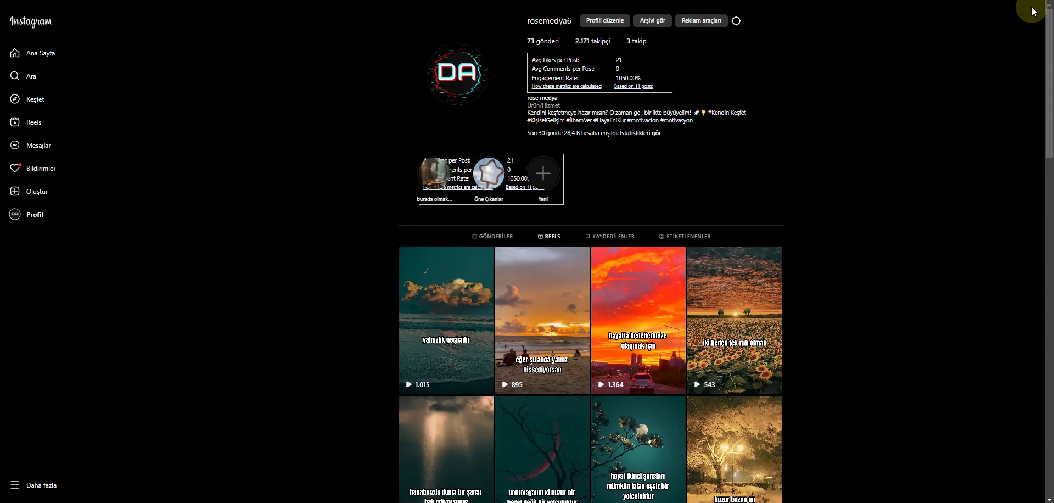
left_click(34, 219)
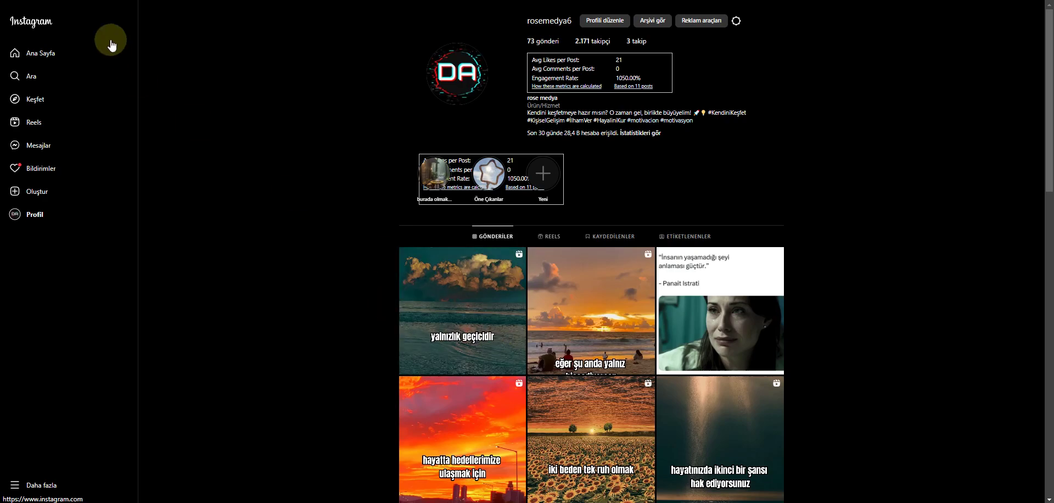
key("F5")
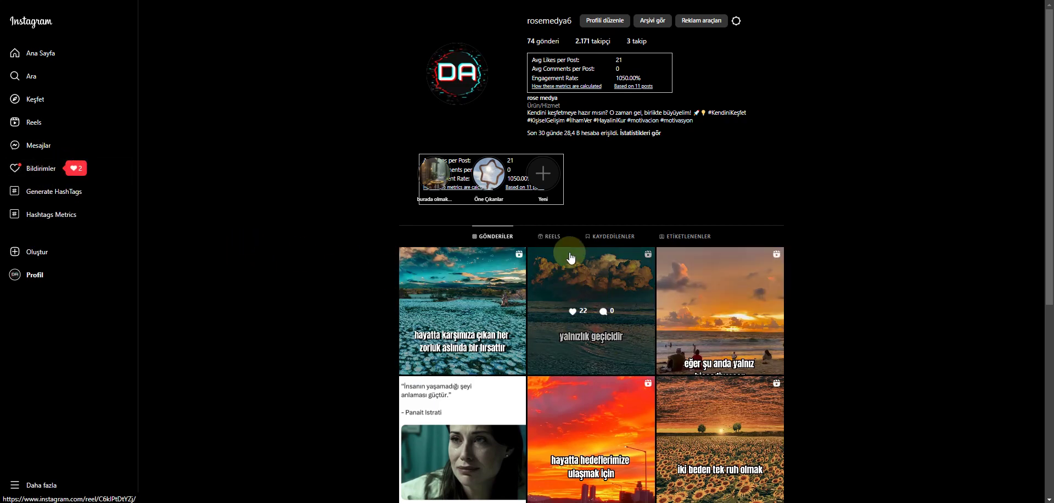
left_click(541, 238)
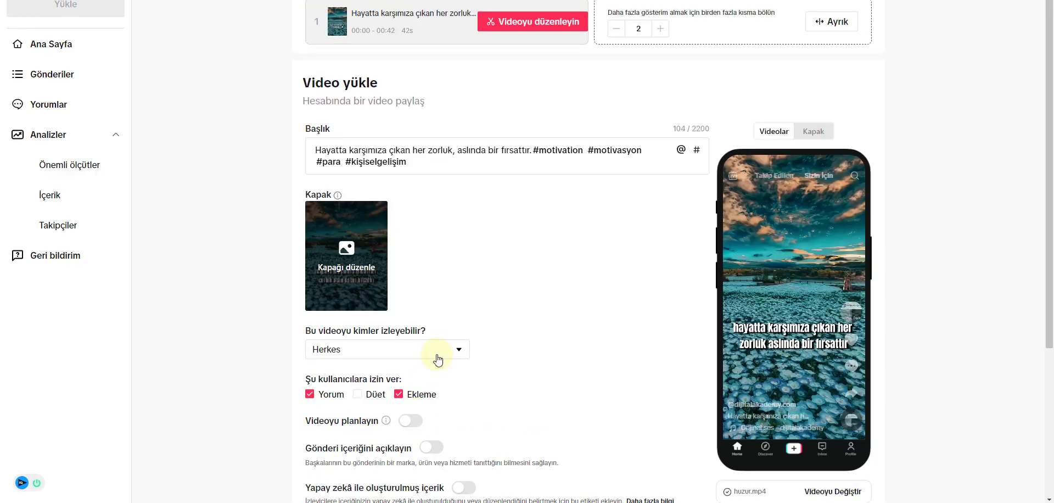
- Submit the processed huzur.mp4 video for publishing on TikTok
scroll(576, 297, "down", 4)
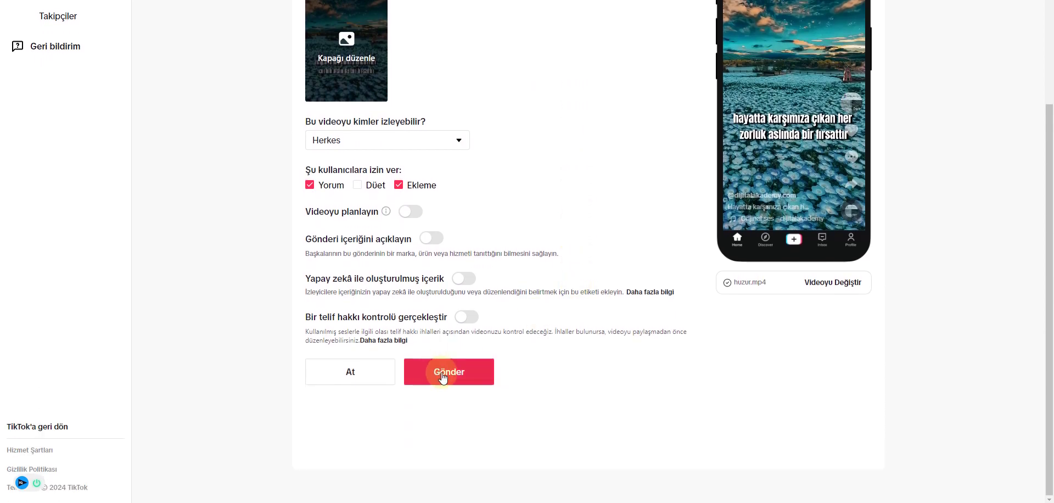
left_click(442, 377)
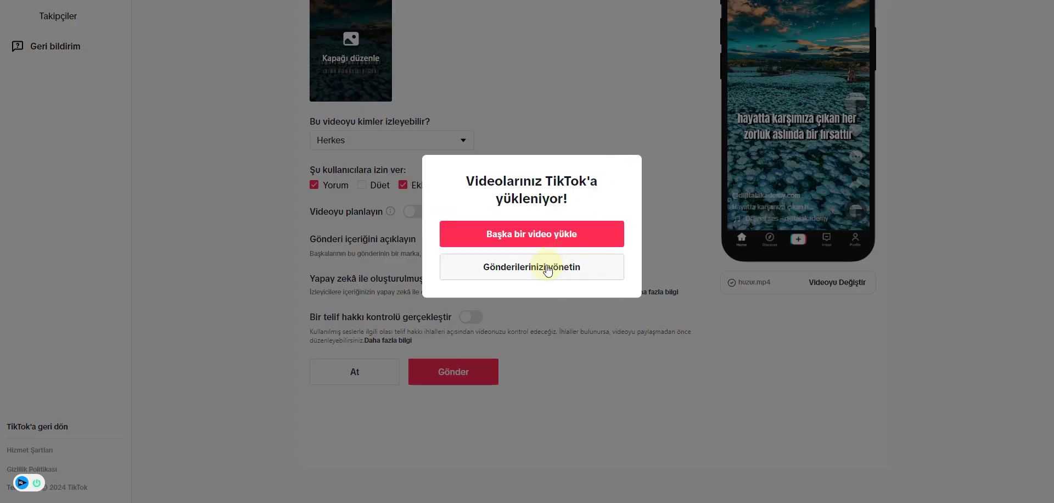
- Open TikTok's post management page from the upload confirmation
left_click(540, 266)
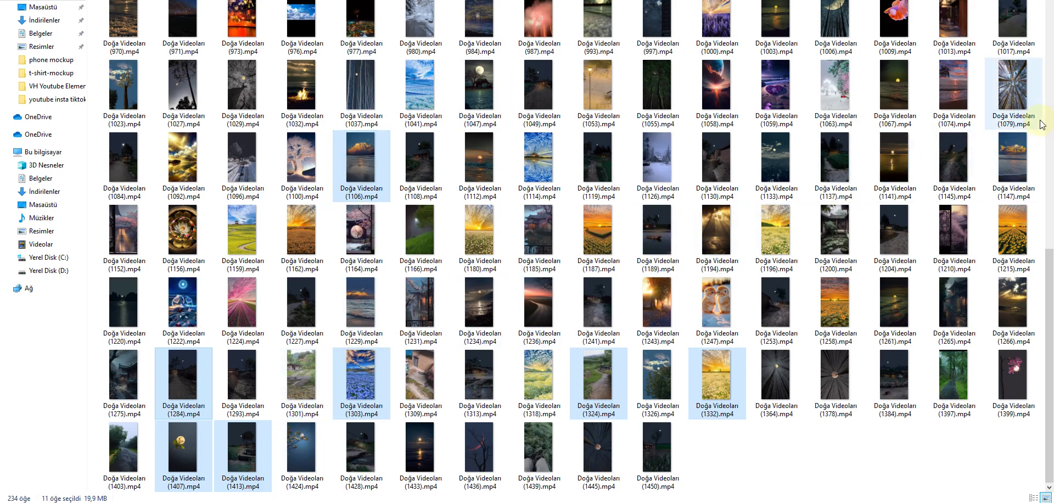
- Switch to Google Drive, open the Reels Videolar 2023-2024 folder and look through its themed video archives and template folders
key("alt+Tab")
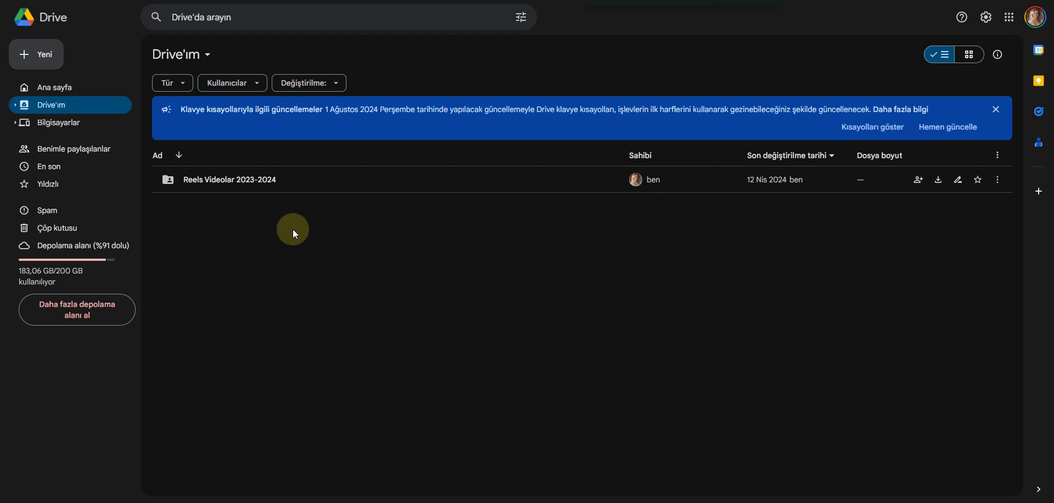
double_click(266, 180)
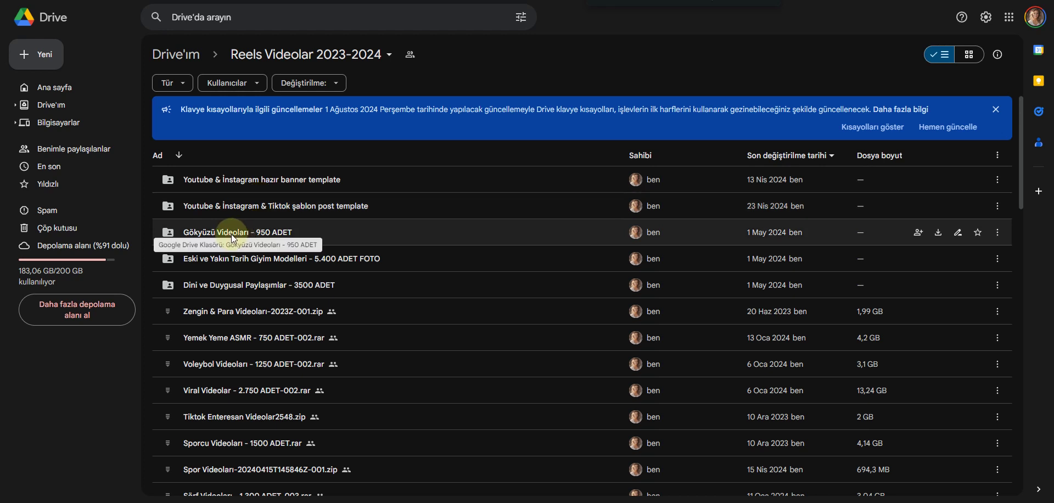
scroll(255, 271, "down", 2)
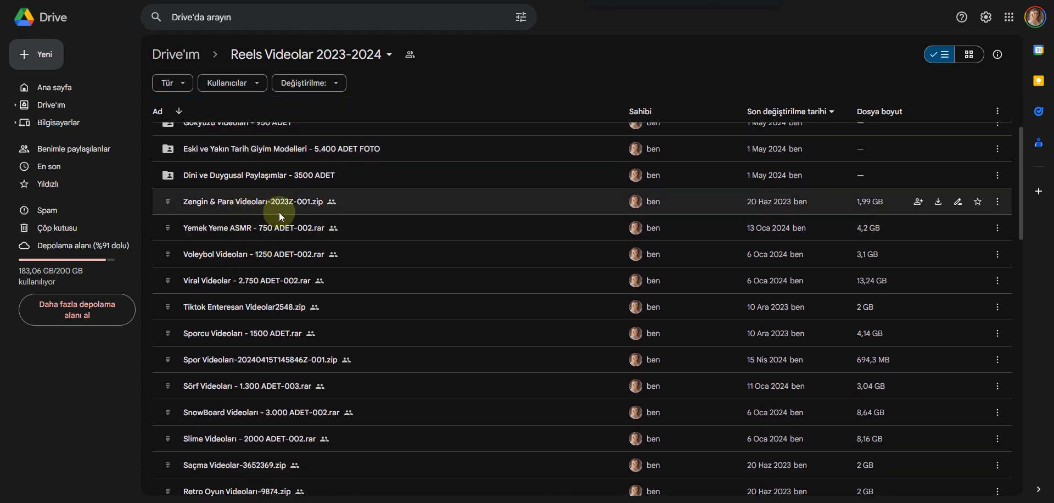
scroll(279, 212, "down", 2)
scroll(239, 216, "down", 3)
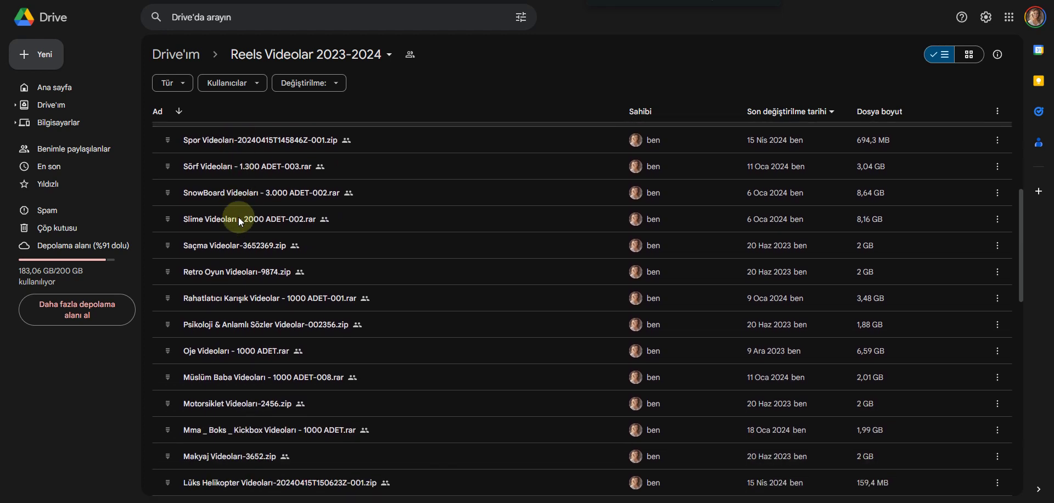
scroll(236, 189, "down", 1)
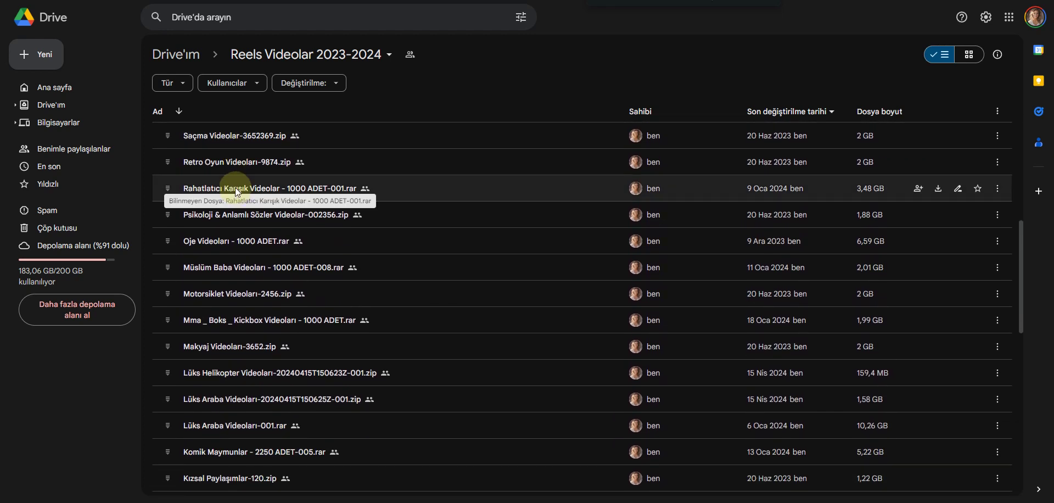
scroll(249, 232, "down", 2)
scroll(252, 235, "down", 1)
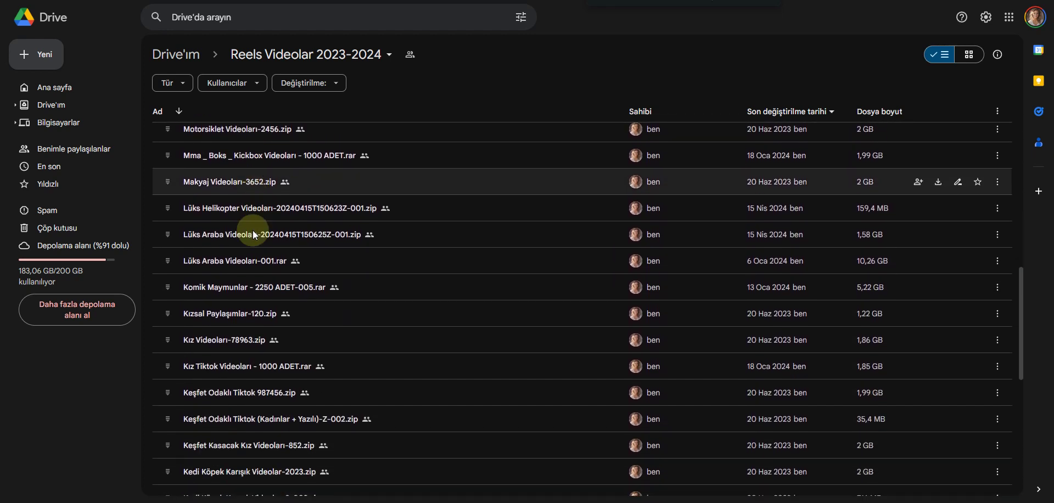
scroll(252, 234, "up", 1)
scroll(252, 234, "down", 3)
scroll(384, 254, "down", 2)
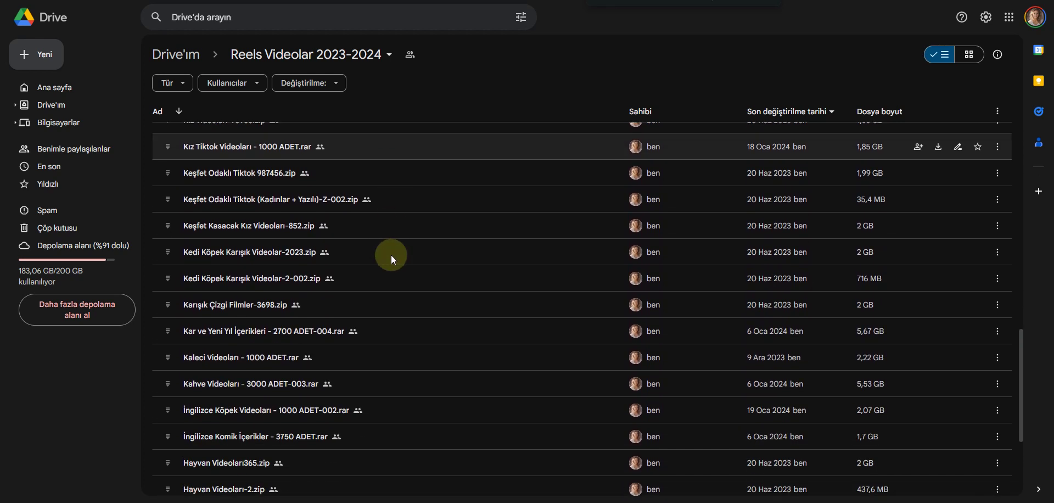
scroll(393, 255, "down", 1)
scroll(504, 254, "down", 2)
scroll(557, 265, "down", 2)
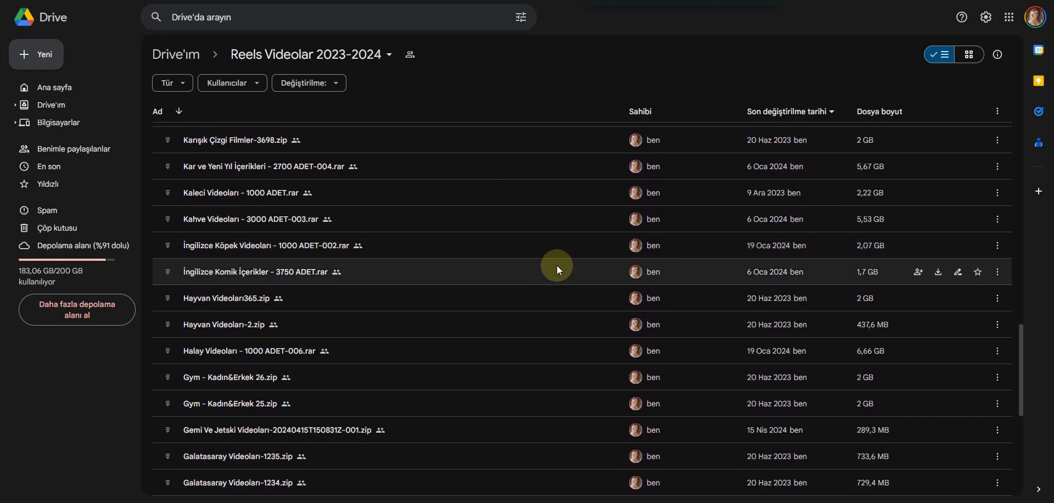
scroll(557, 265, "down", 2)
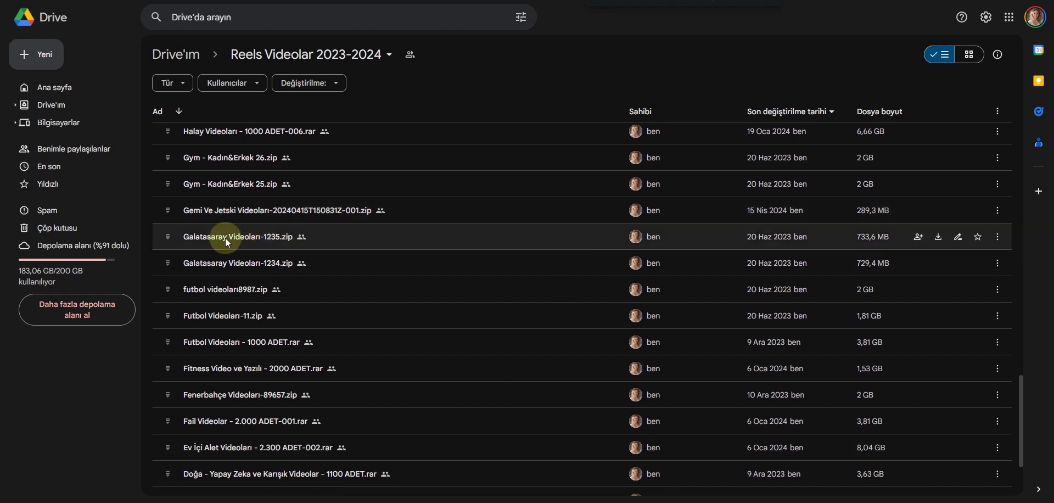
scroll(231, 252, "down", 1)
scroll(198, 249, "down", 1)
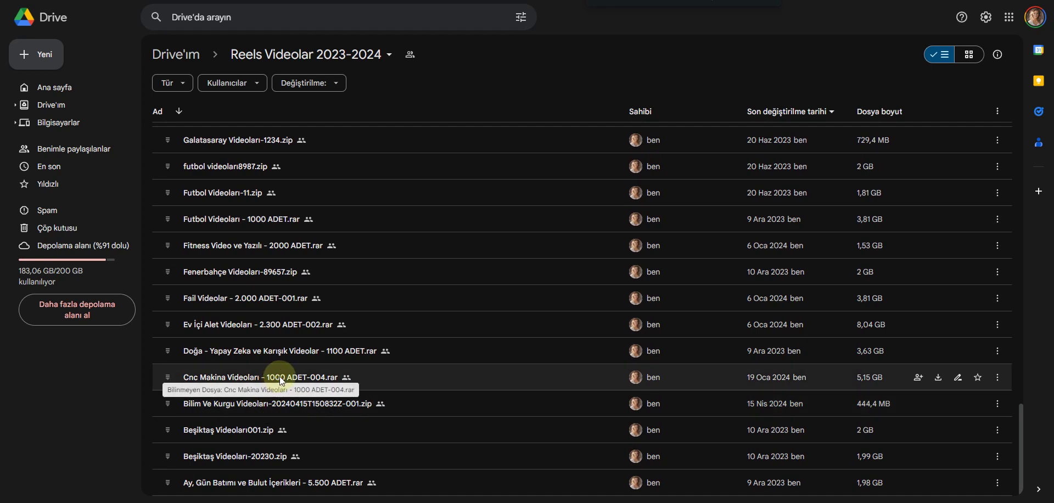
scroll(279, 377, "up", 10)
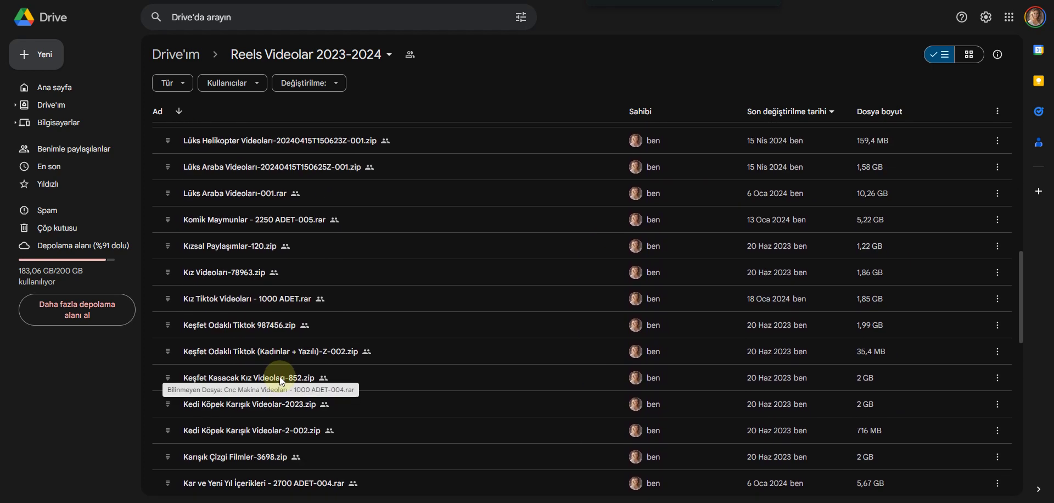
scroll(279, 376, "up", 1)
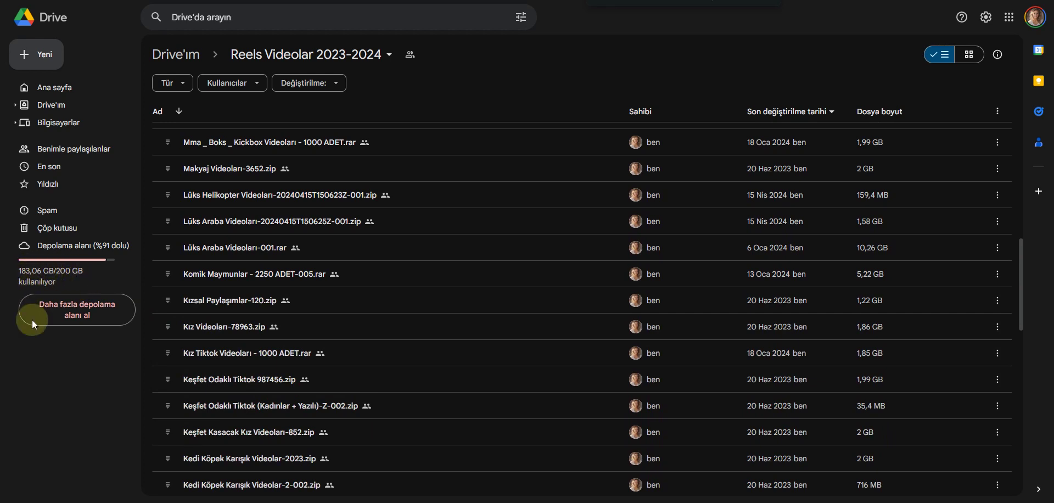
scroll(359, 369, "up", 6)
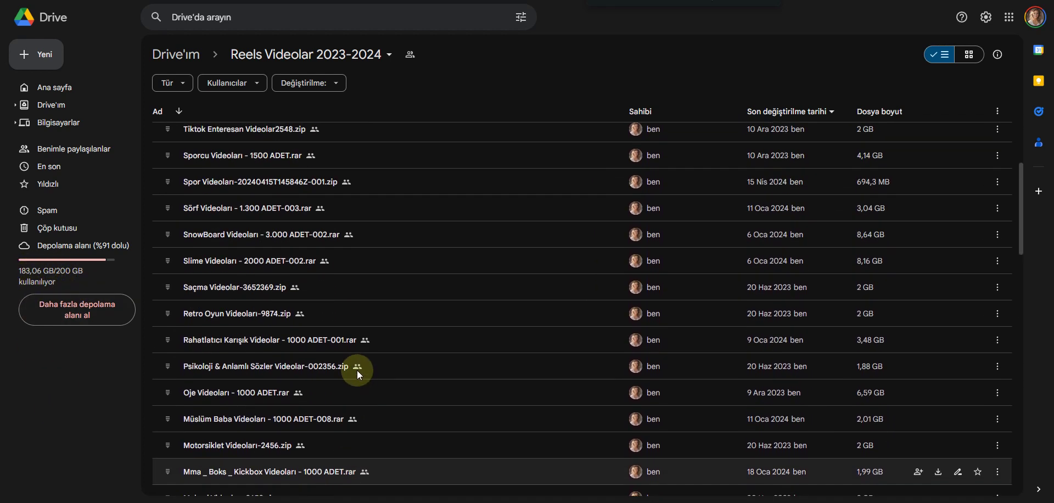
scroll(357, 367, "up", 4)
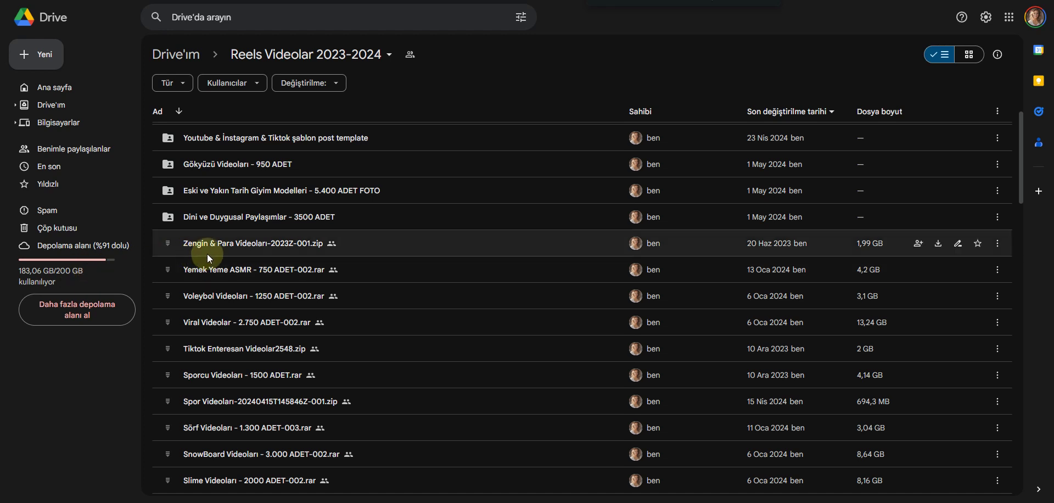
scroll(386, 274, "up", 1)
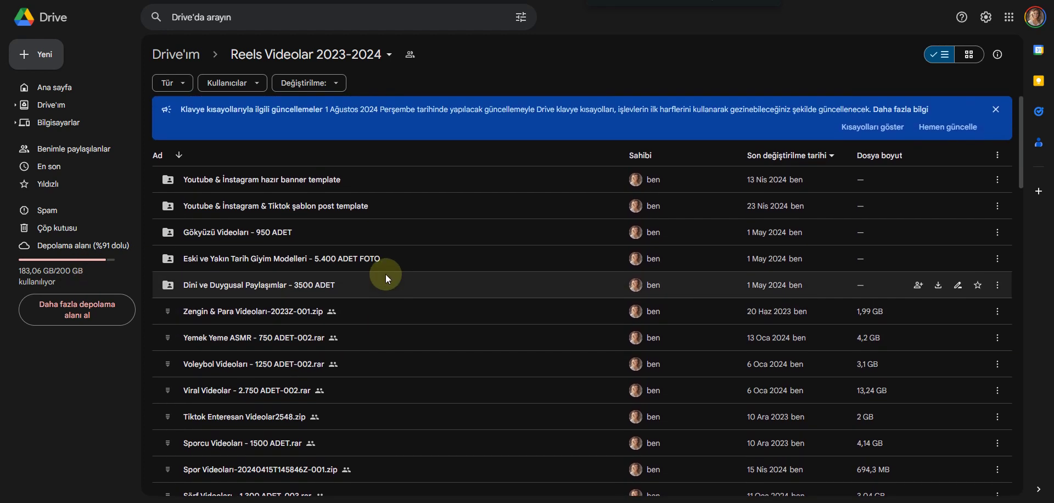